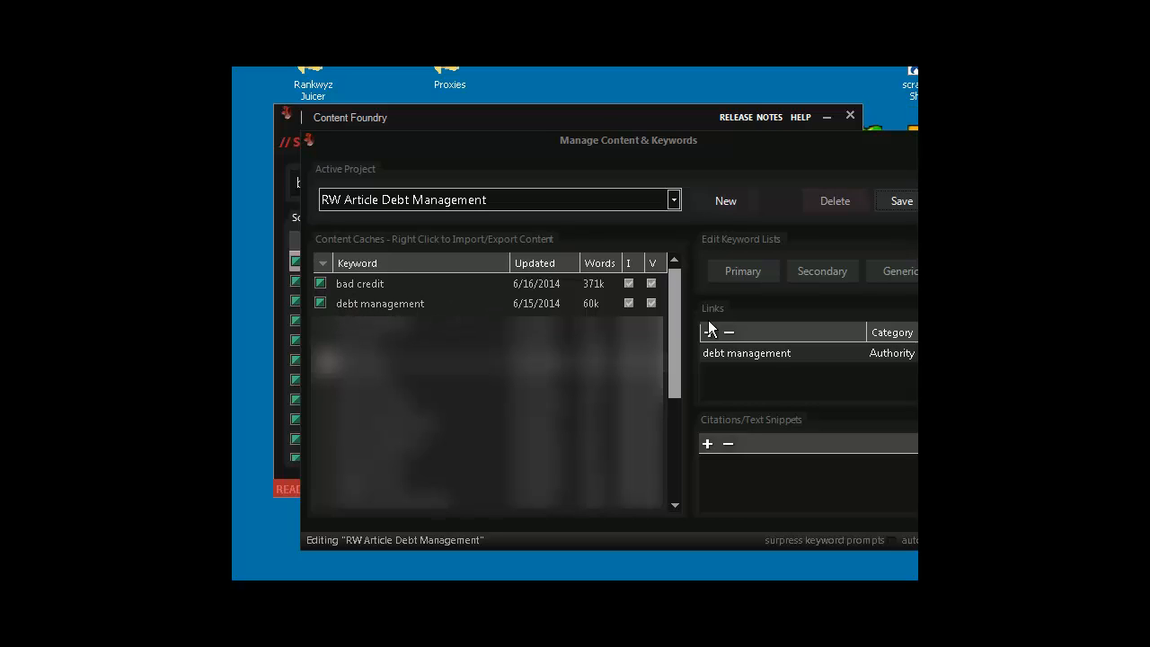
- Review the debt management authority link list and the primary keywords, and save the RW Article Debt Management project
double_click(756, 353)
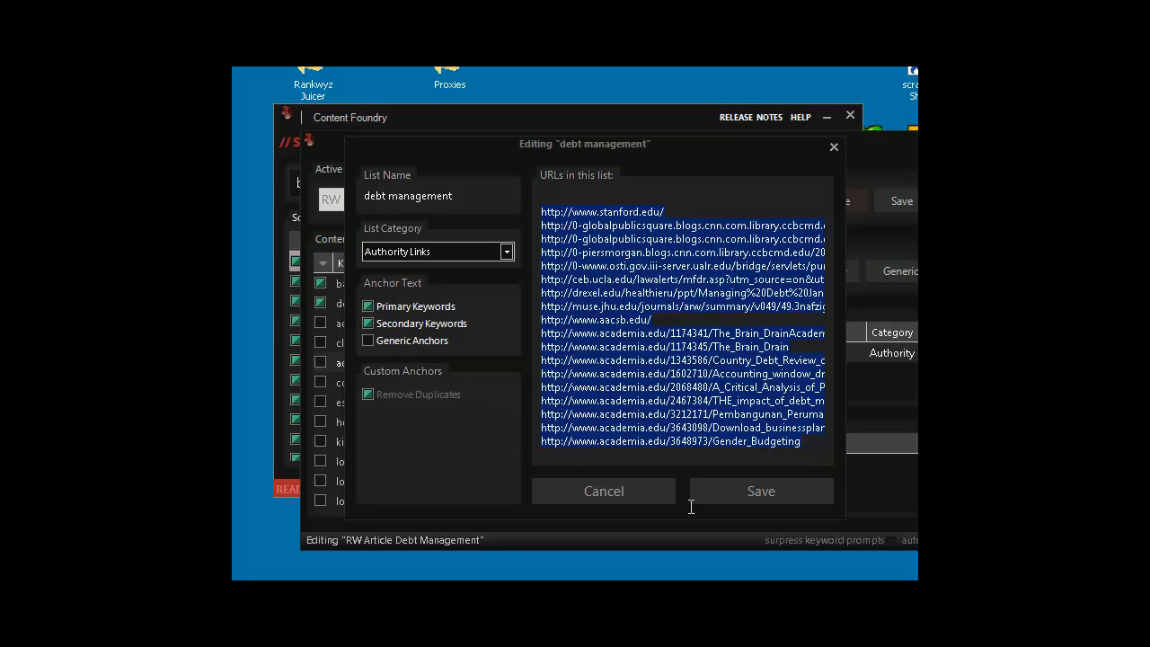
left_click(773, 494)
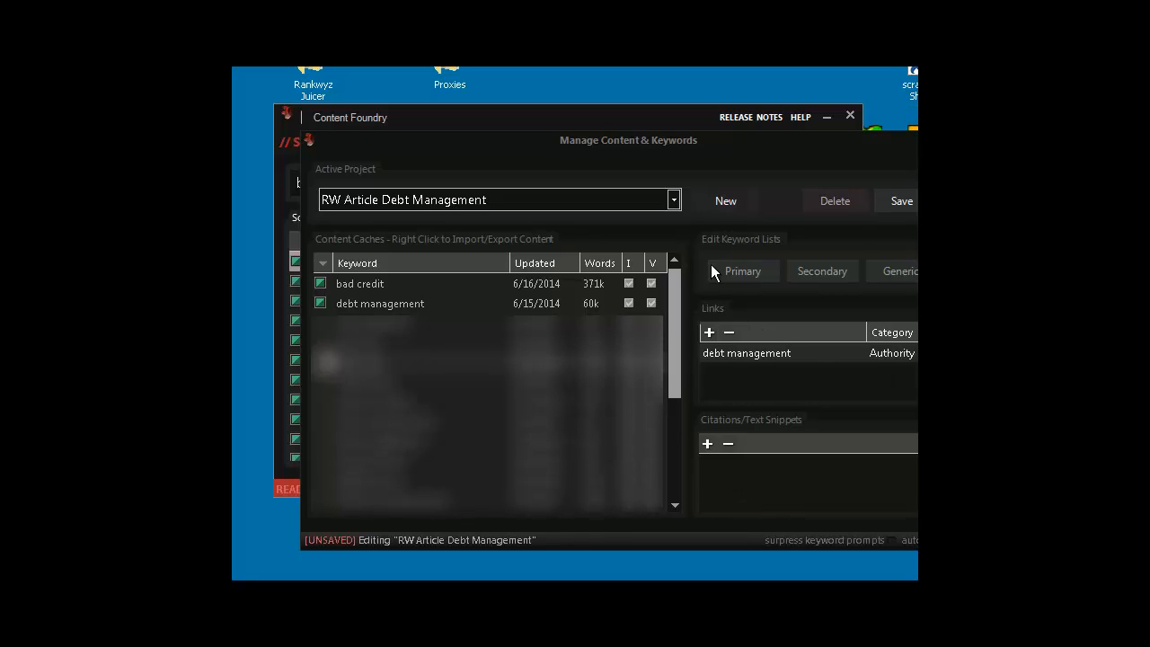
left_click(751, 271)
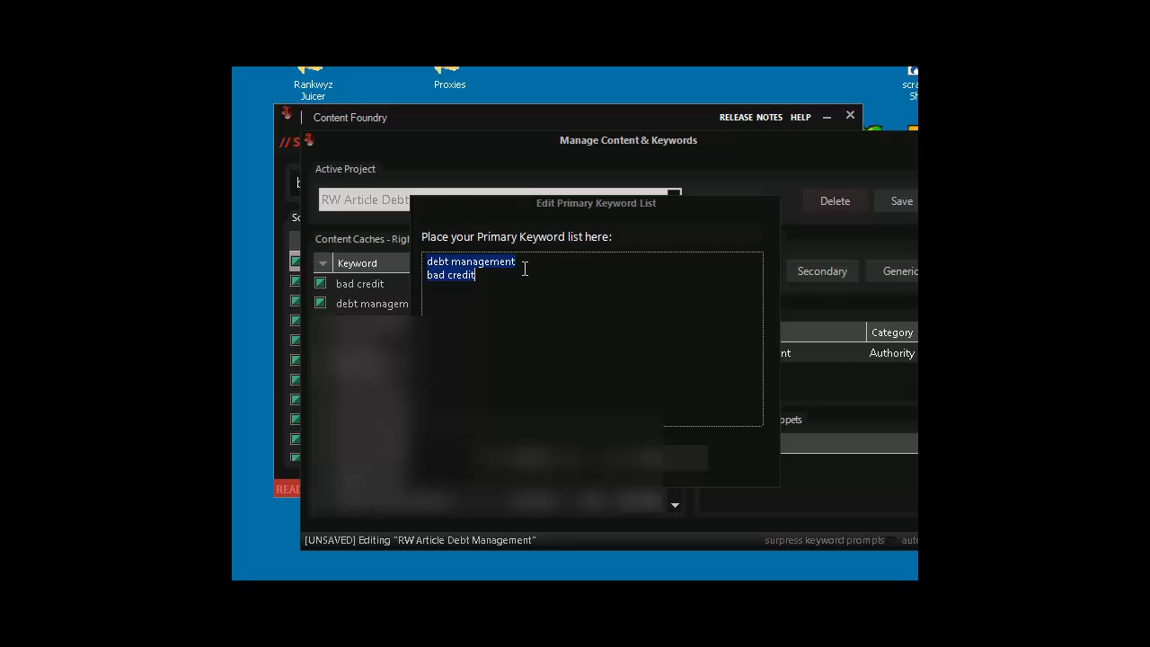
left_click(685, 457)
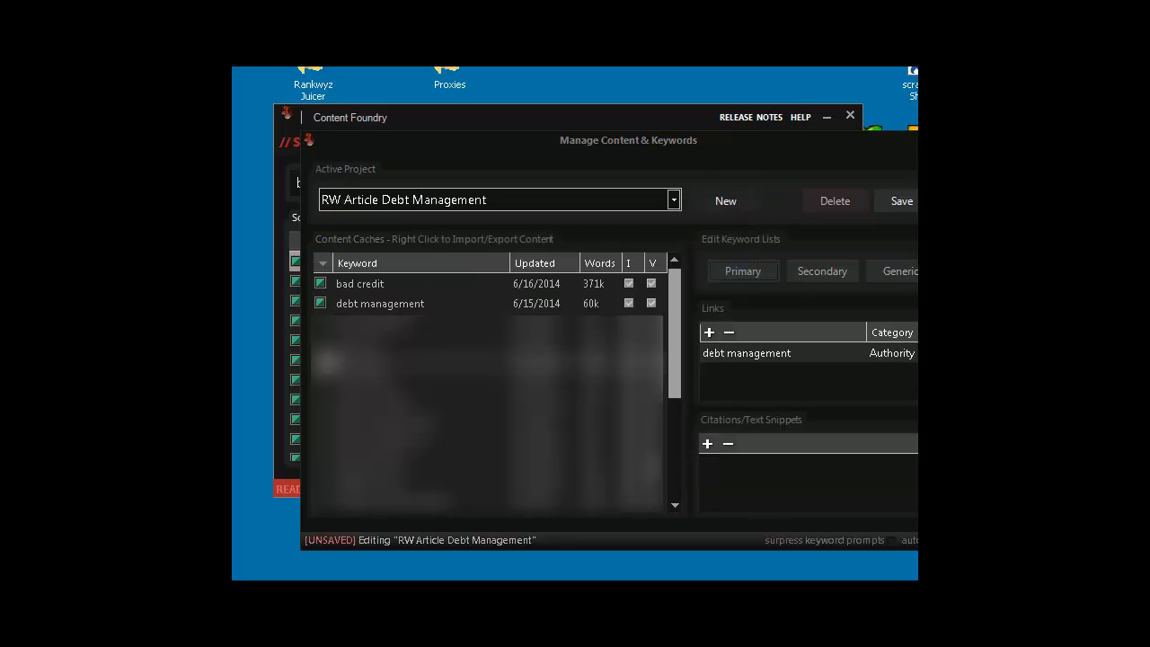
left_click(899, 200)
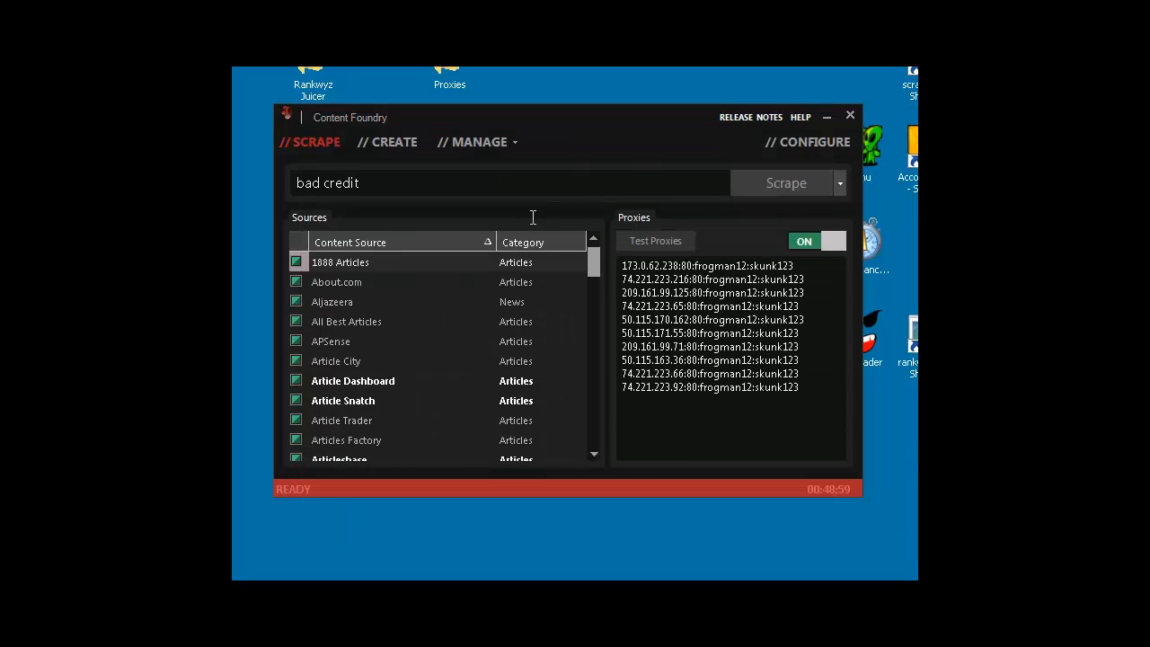
- Choose the "RW - Article - Authority Only" template for content creation and open the output template manager
left_click(391, 142)
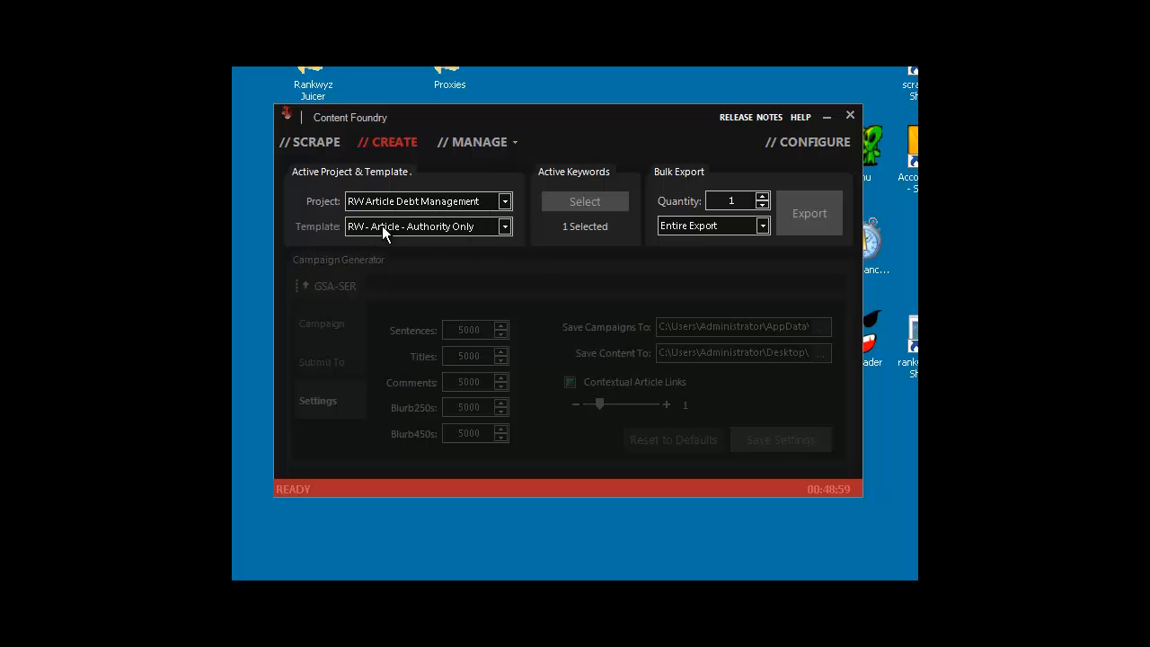
left_click(506, 226)
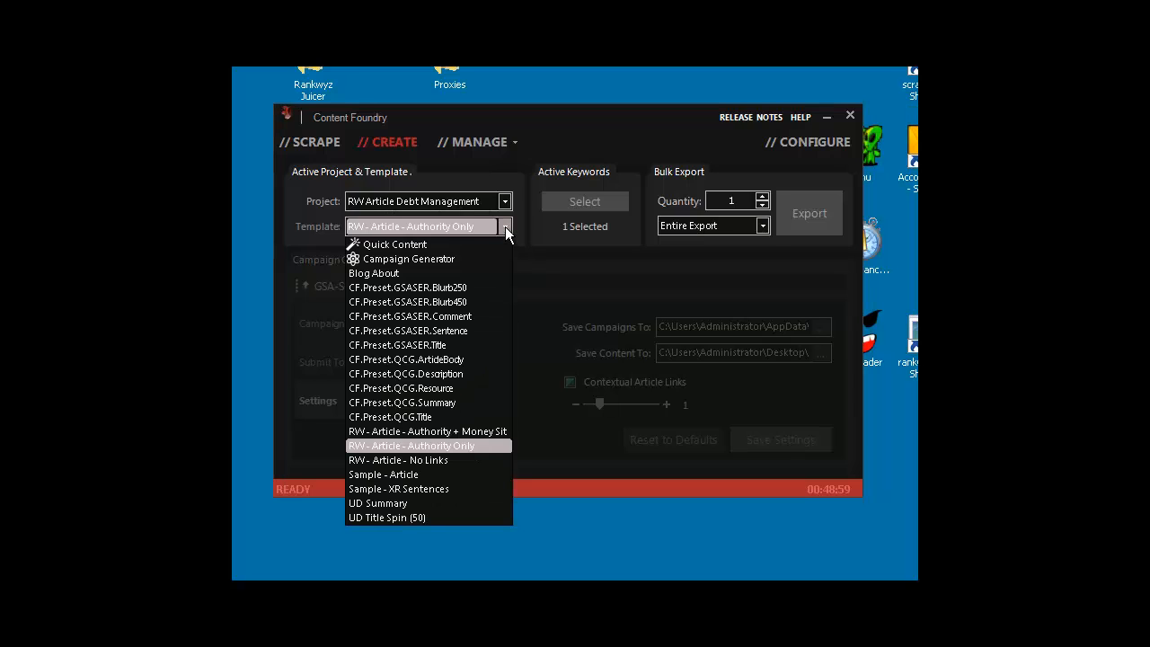
left_click(424, 445)
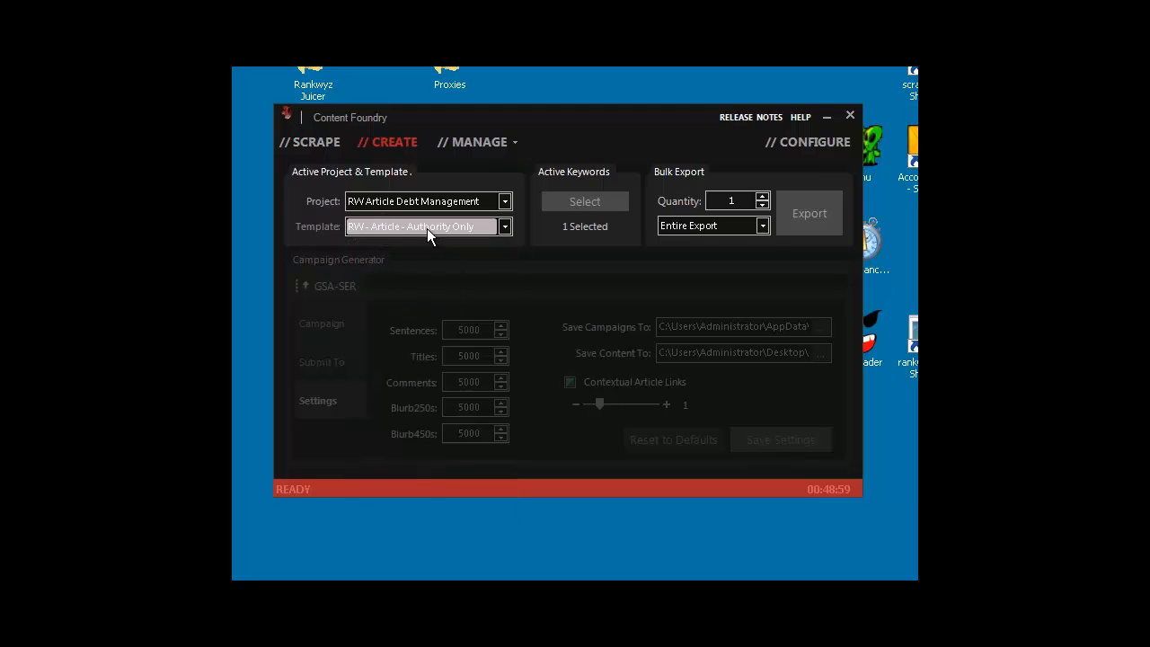
left_click(491, 140)
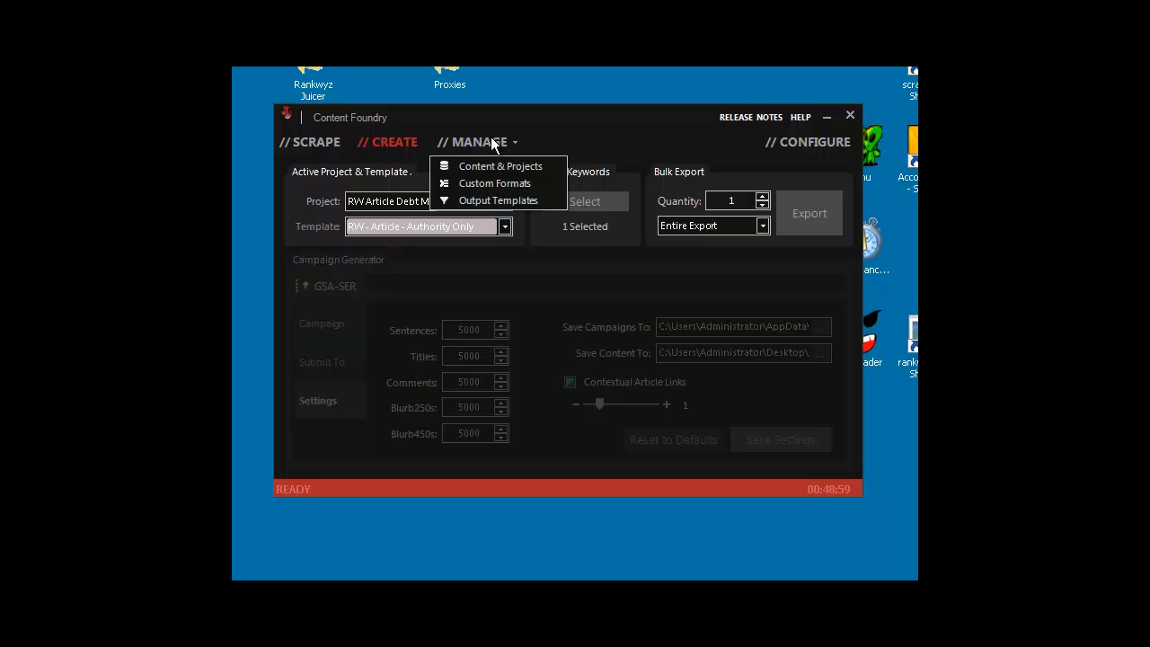
left_click(490, 200)
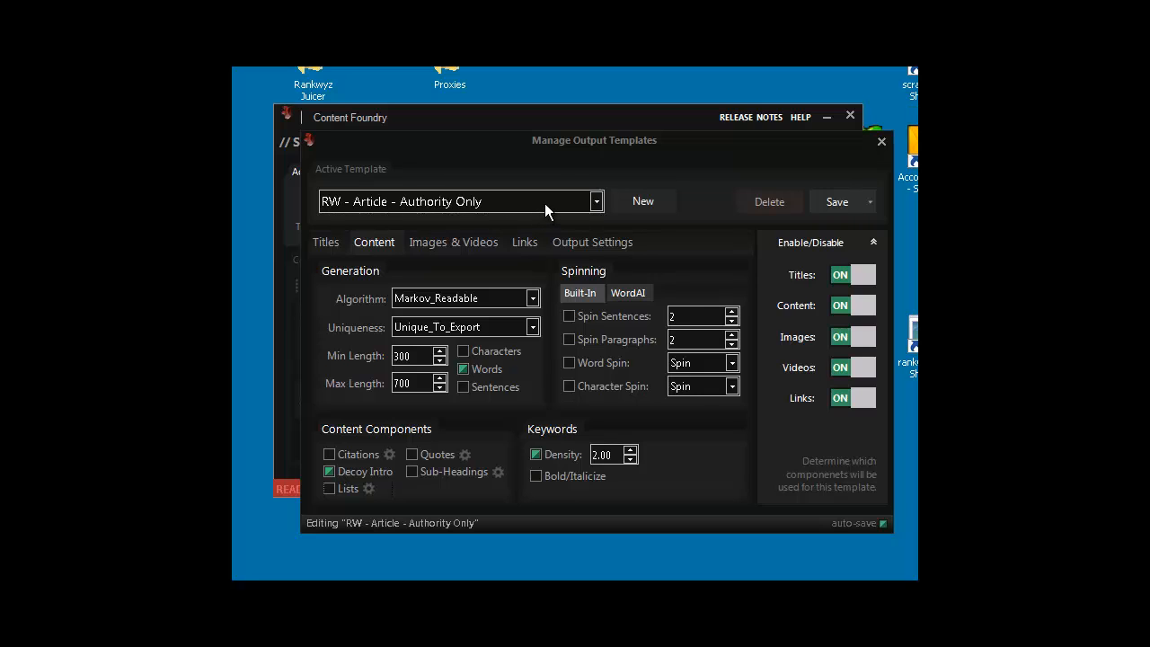
mouse_move(623, 147)
left_mouse_down()
mouse_move(691, 152)
mouse_move(640, 151)
left_mouse_up()
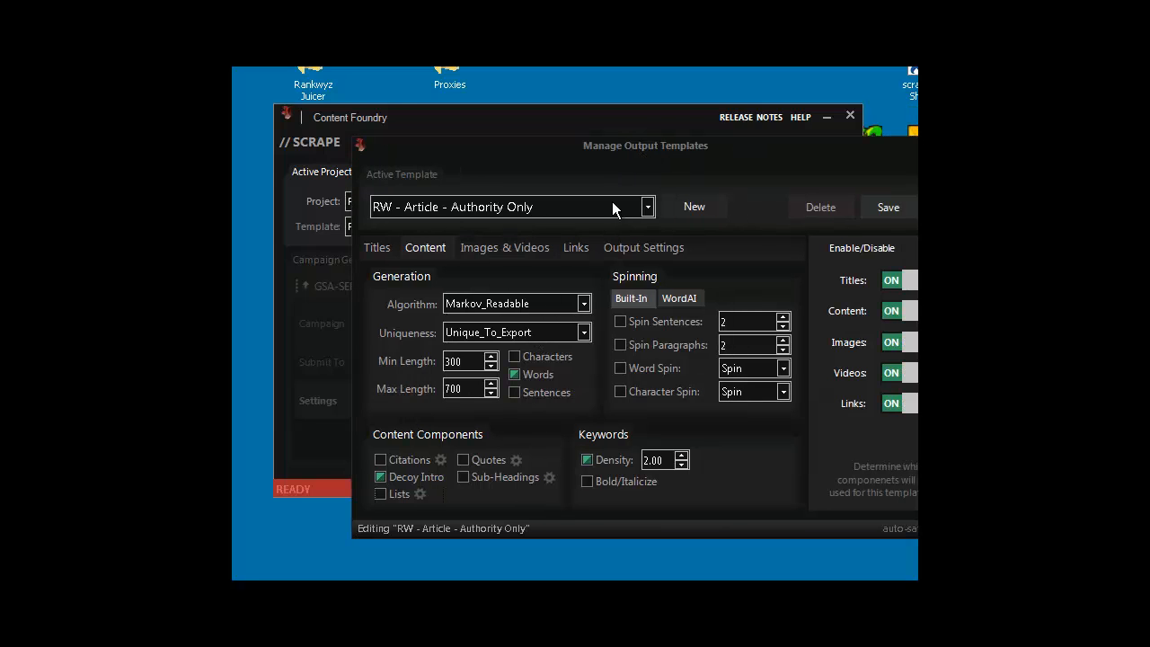
- Review the template's title generation settings, including the available title algorithms
left_click(377, 248)
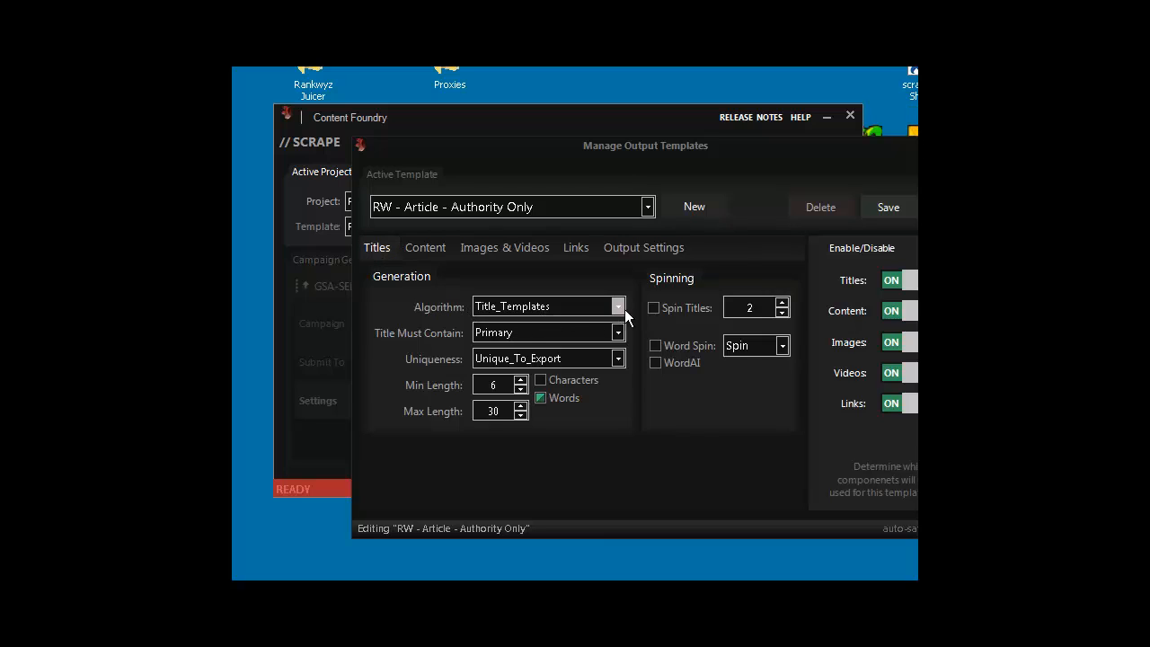
left_click(618, 307)
left_click(619, 307)
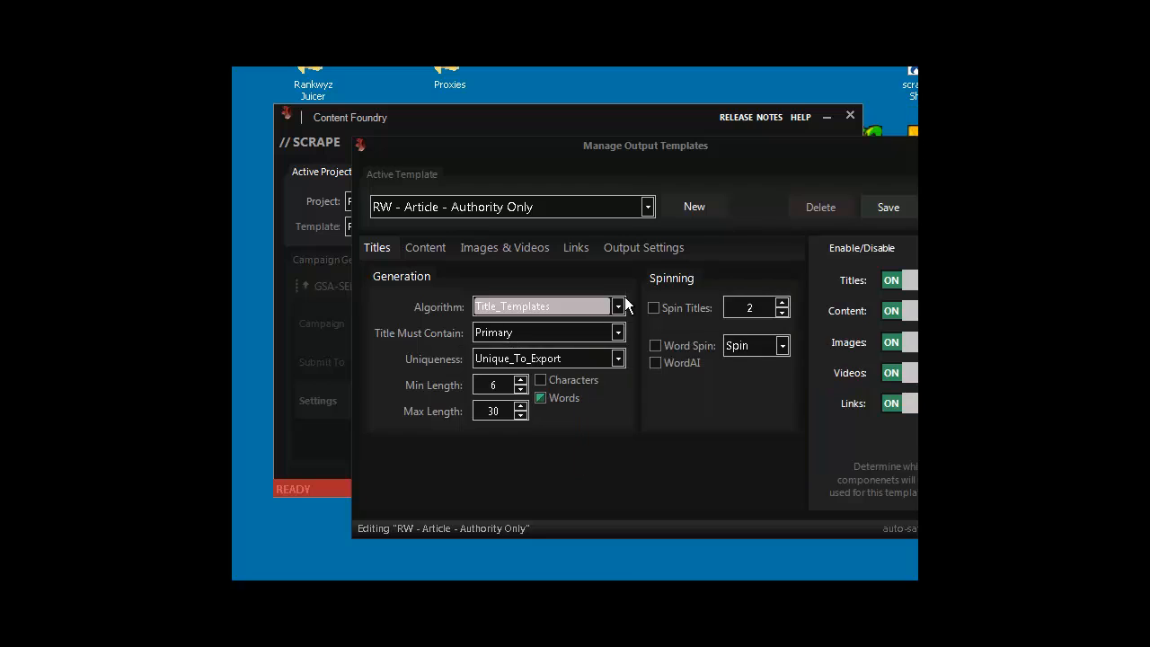
left_click(619, 307)
left_click(620, 307)
mouse_move(578, 363)
- Review the content algorithm and uniqueness options, and set the maximum content length to 1000 words
left_click(423, 249)
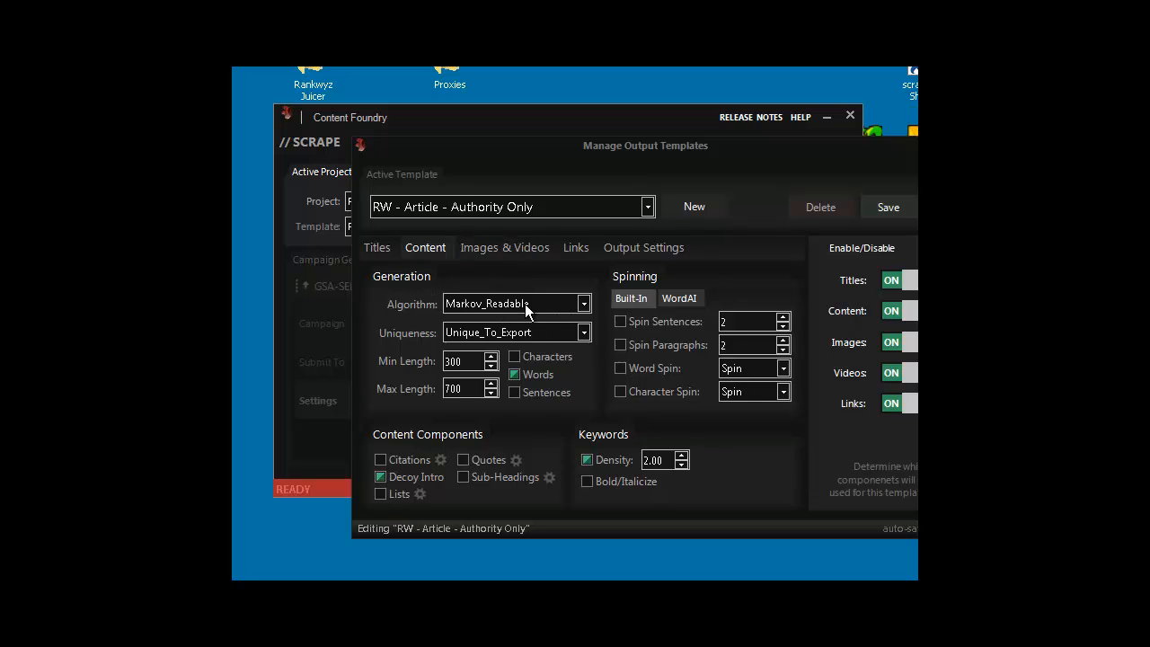
left_click(582, 305)
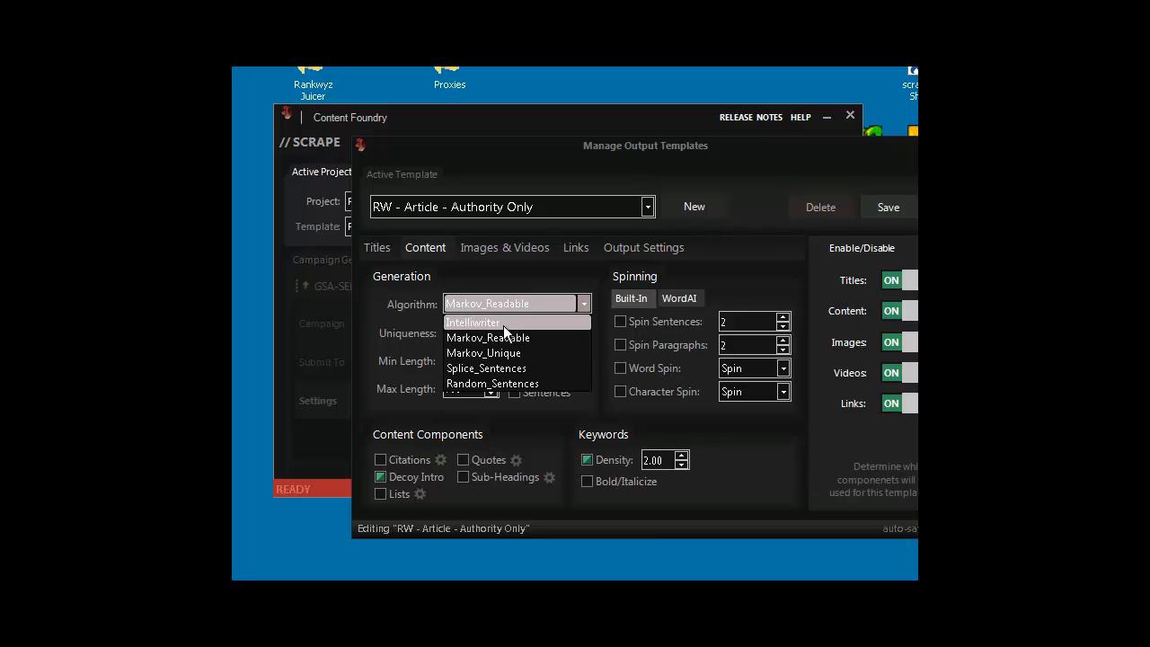
left_click(597, 302)
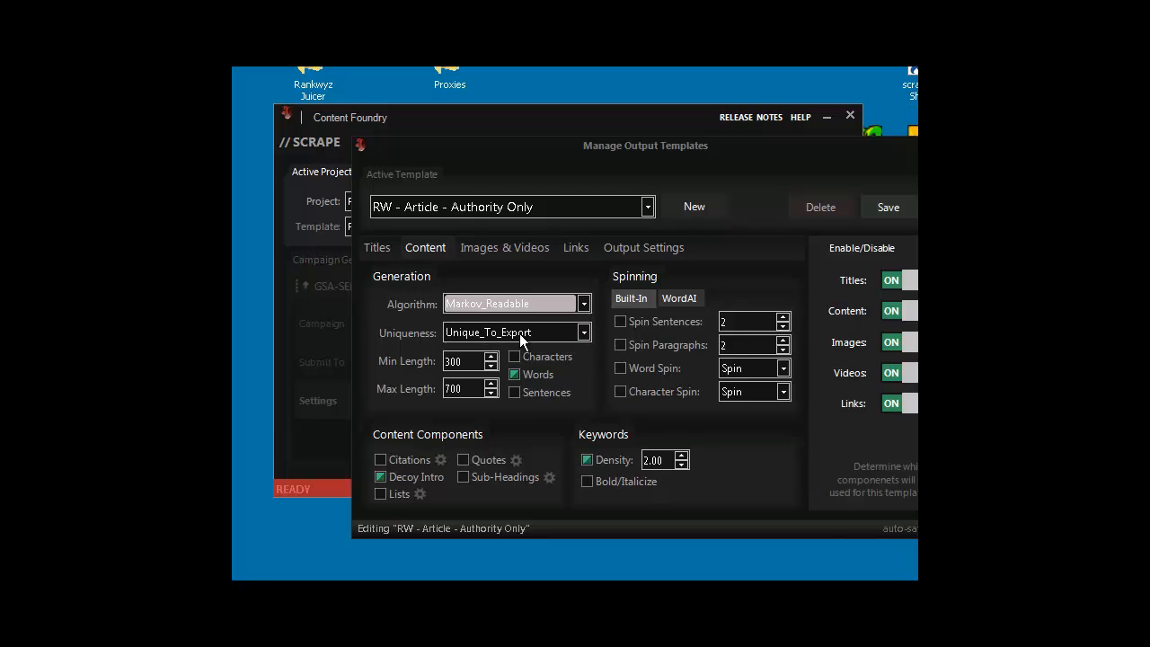
mouse_move(521, 341)
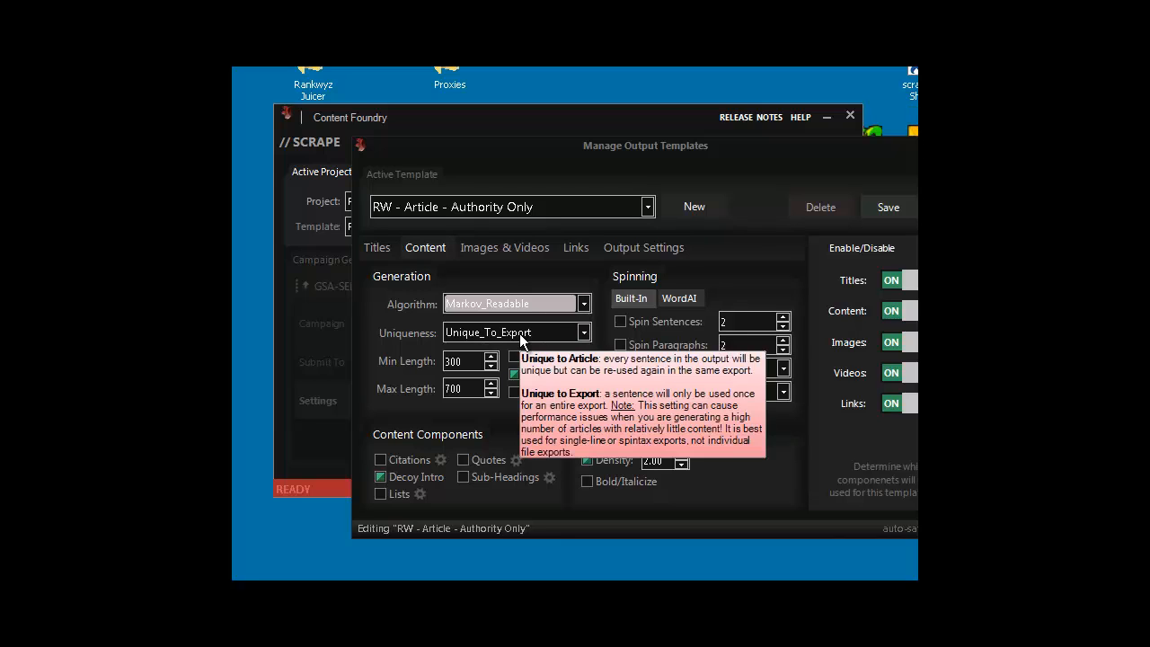
double_click(468, 388)
type("1000")
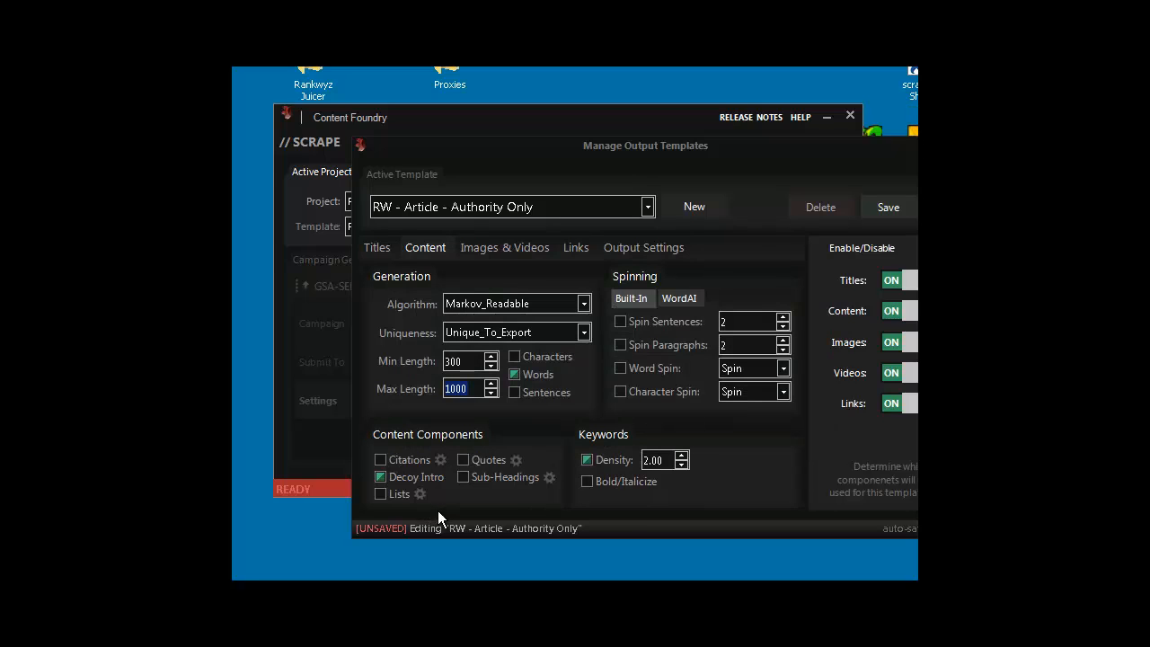
- Enable Lists among the content components alongside Decoy Intro, and accept the list settings of 14%, 1 to 3 per article
left_click(382, 476)
left_click(382, 476)
mouse_move(428, 483)
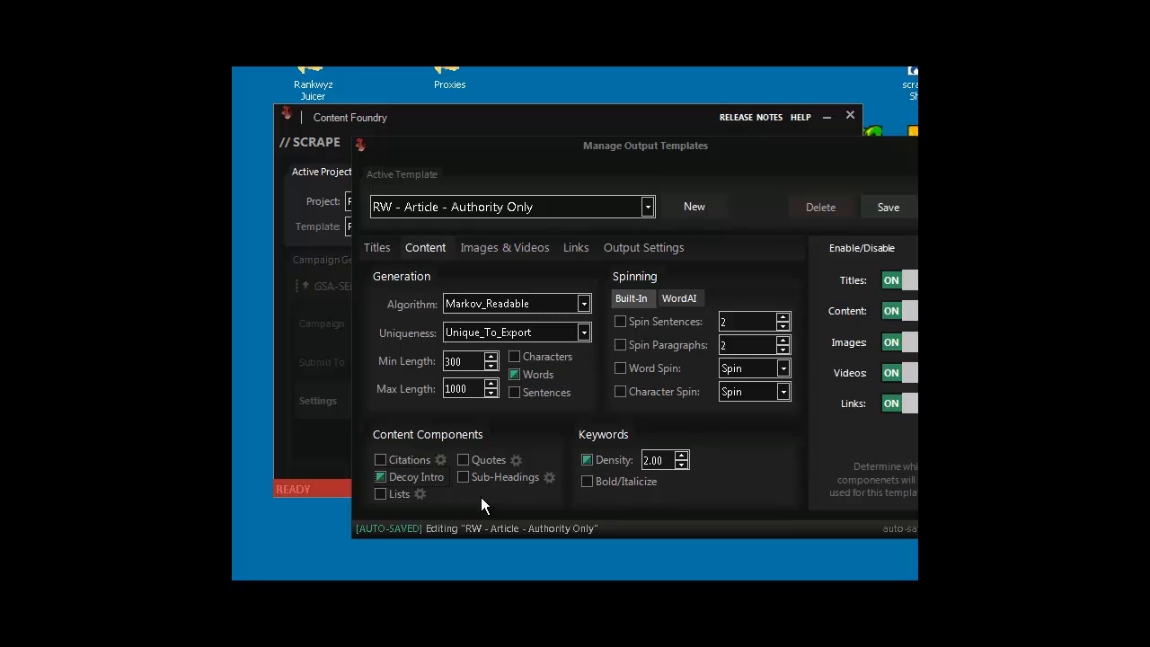
left_click(378, 491)
left_click(420, 494)
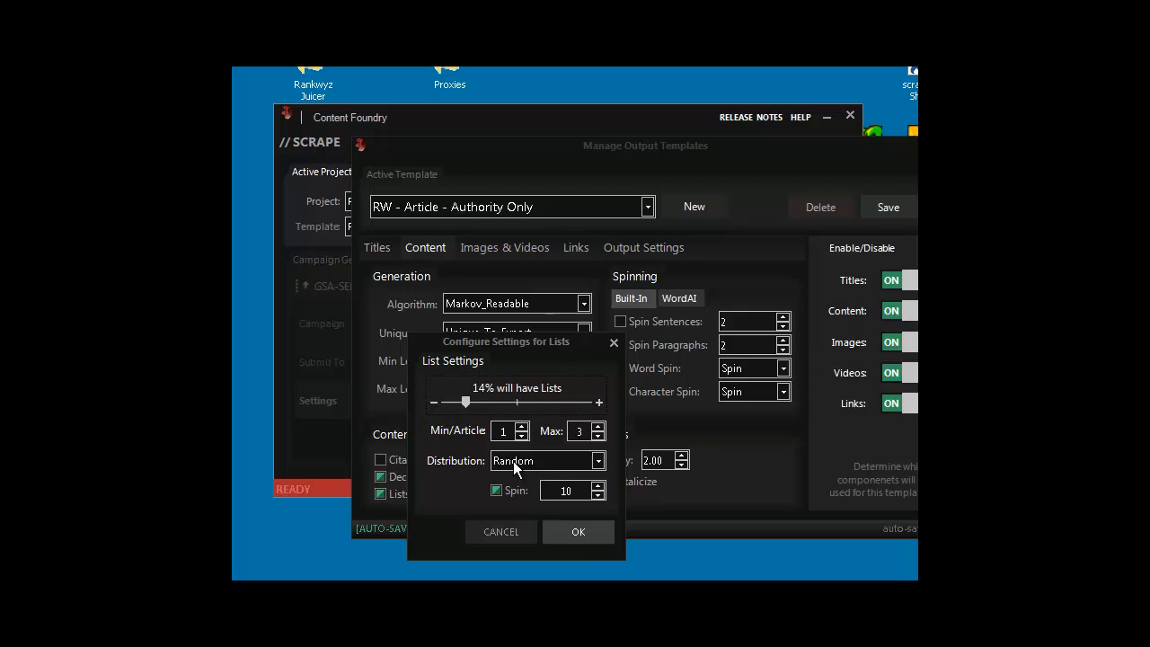
left_click(580, 531)
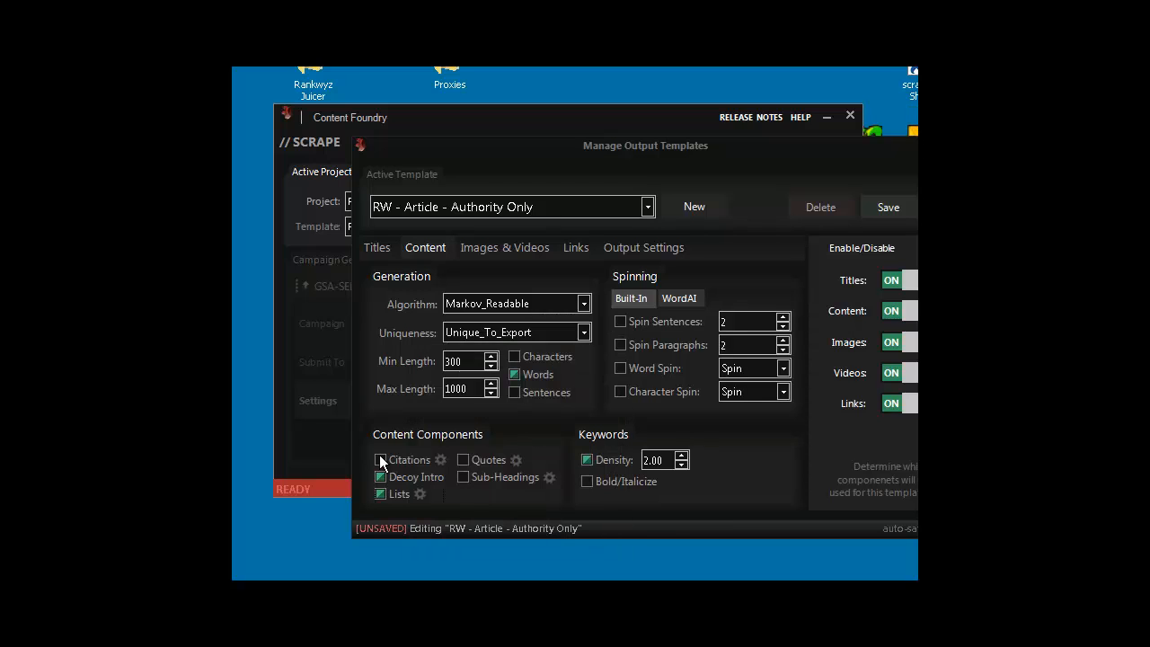
- Check the Quotes settings, and set subheadings to appear in 23% of articles with Random distribution
left_click(516, 461)
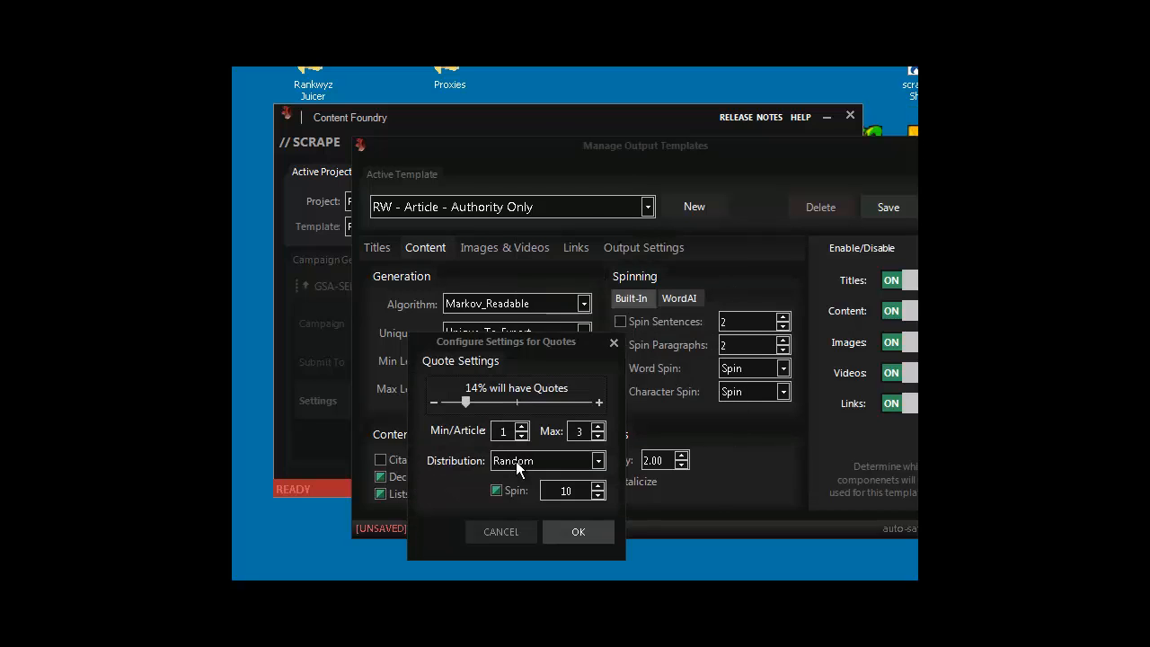
left_click(488, 530)
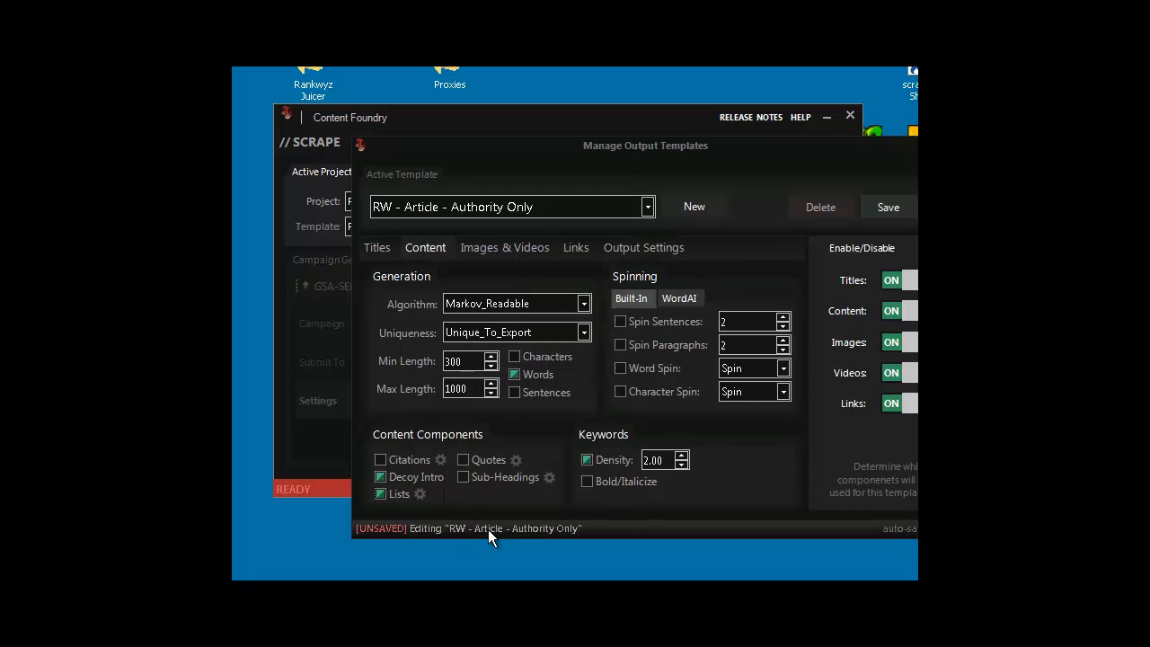
left_click(549, 478)
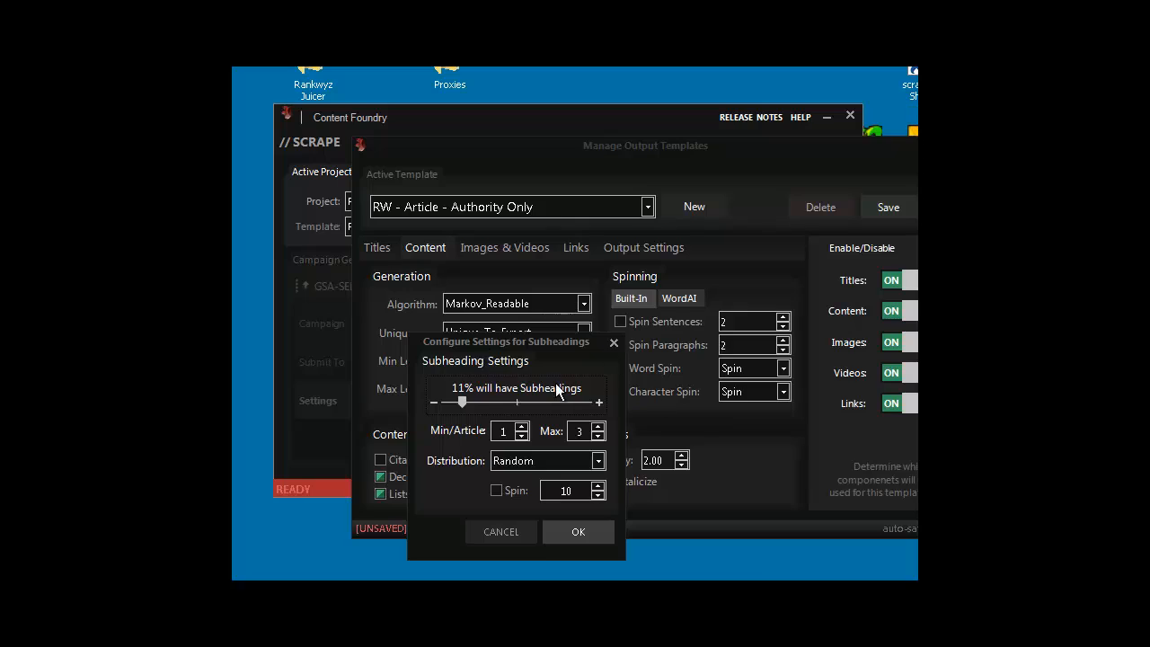
left_click_drag(470, 401, 479, 400)
left_click(582, 462)
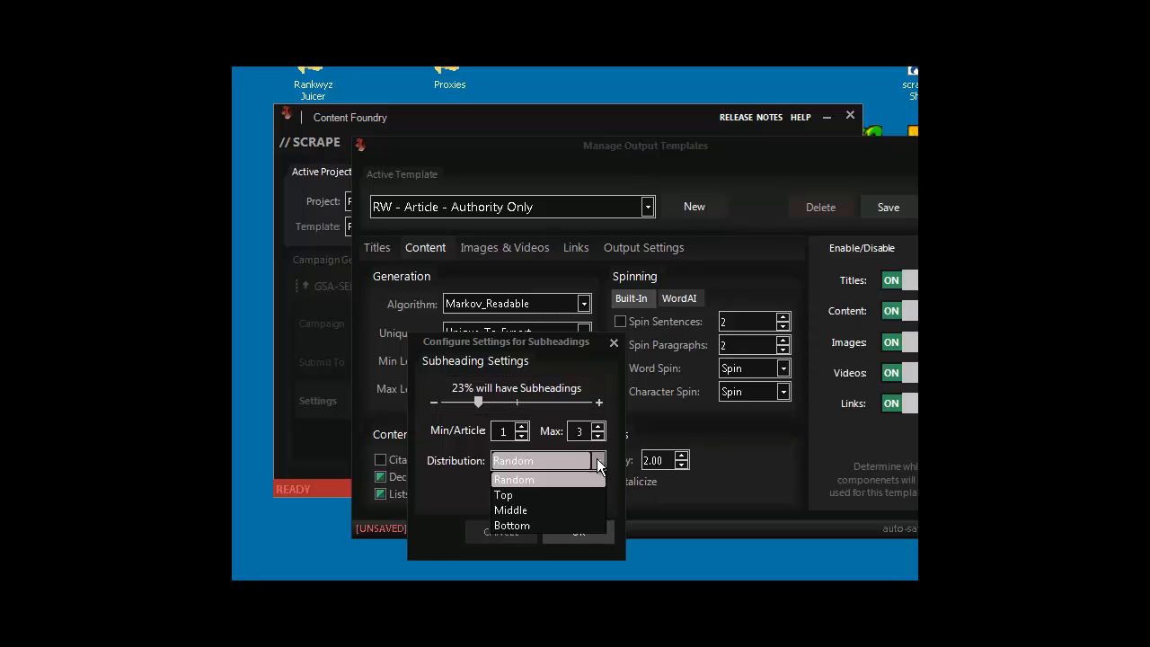
left_click(598, 461)
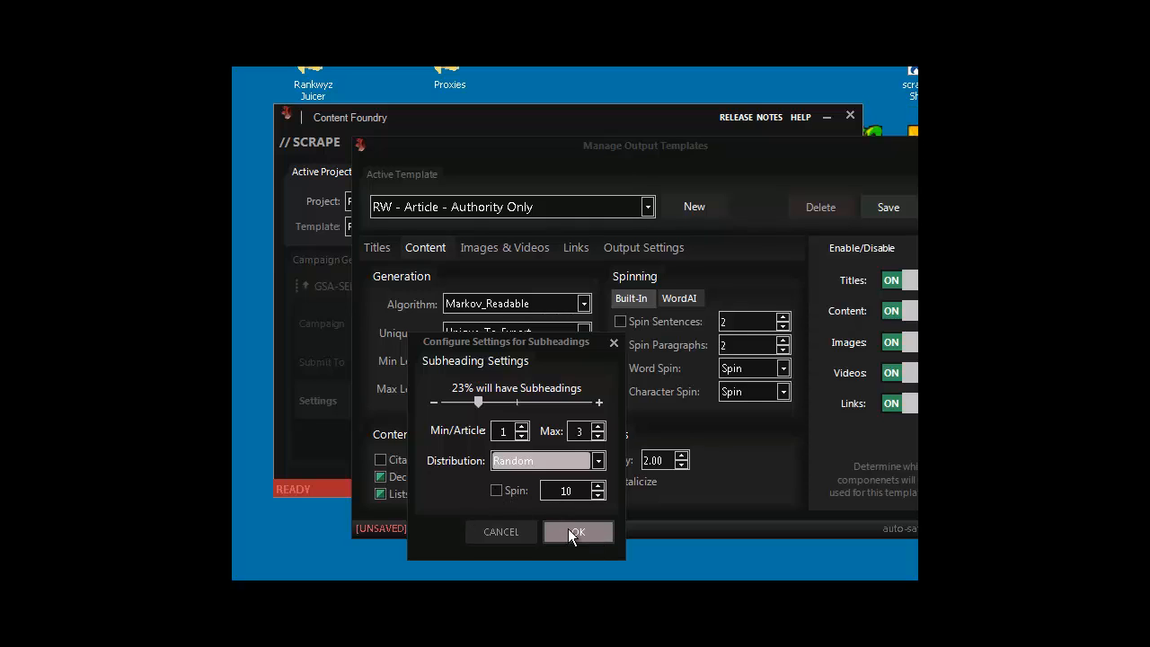
left_click(569, 530)
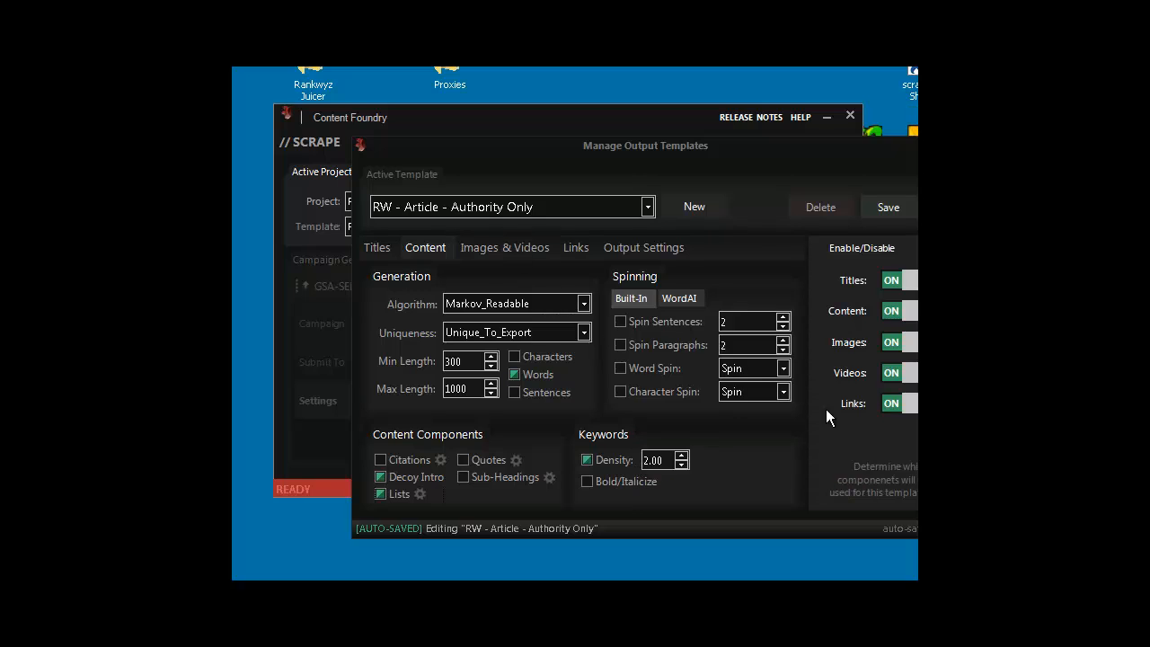
- Set the maximum number of authority links per article to 3, review the output settings, and save and close the template
left_click(500, 255)
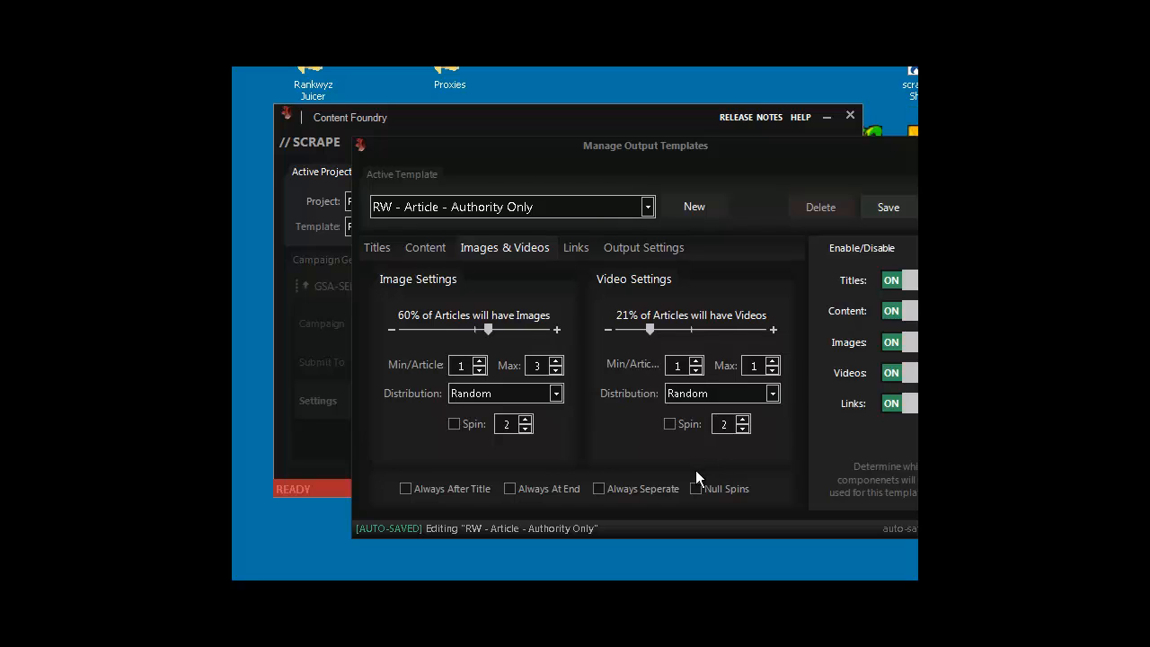
left_click(575, 248)
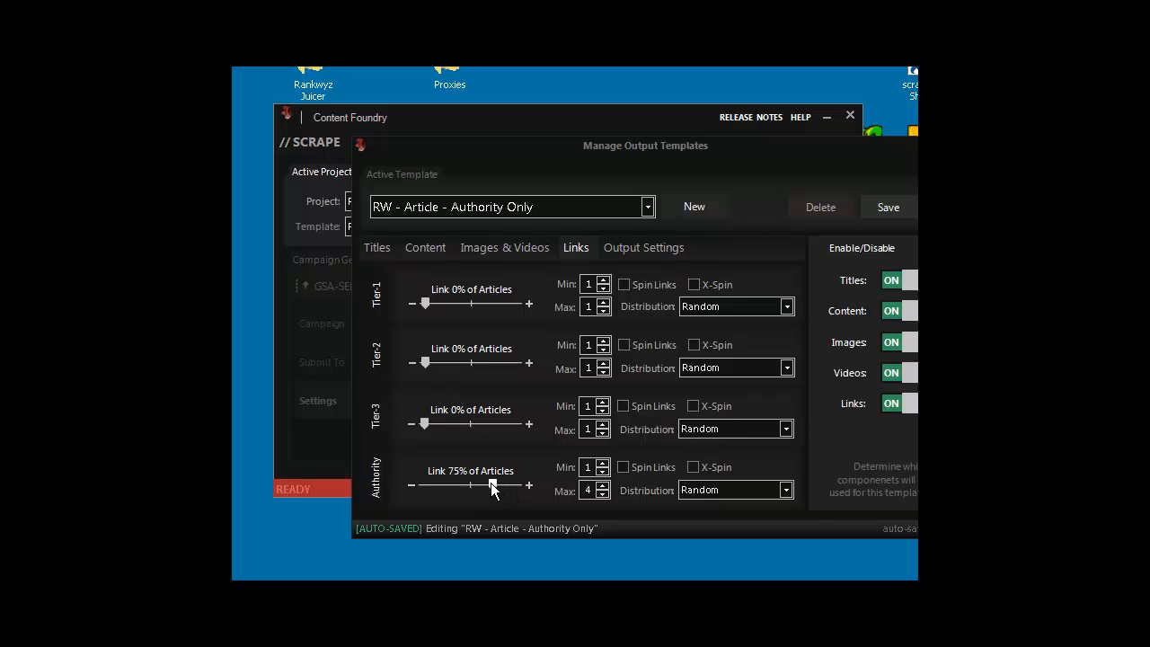
left_click(602, 493)
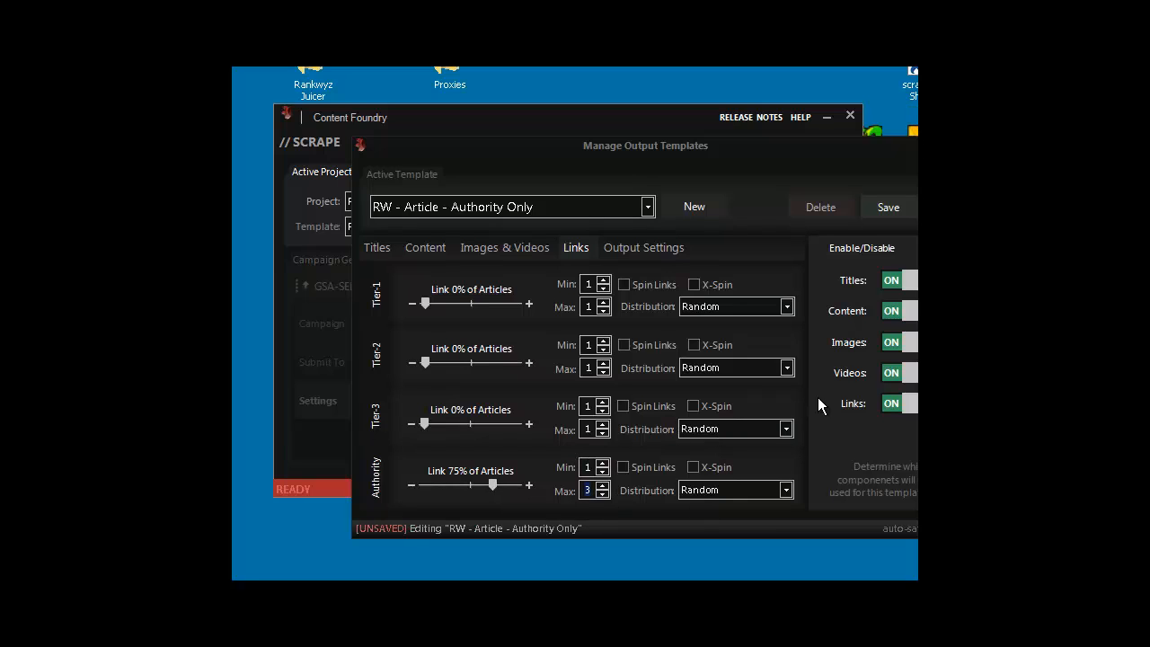
left_click(644, 248)
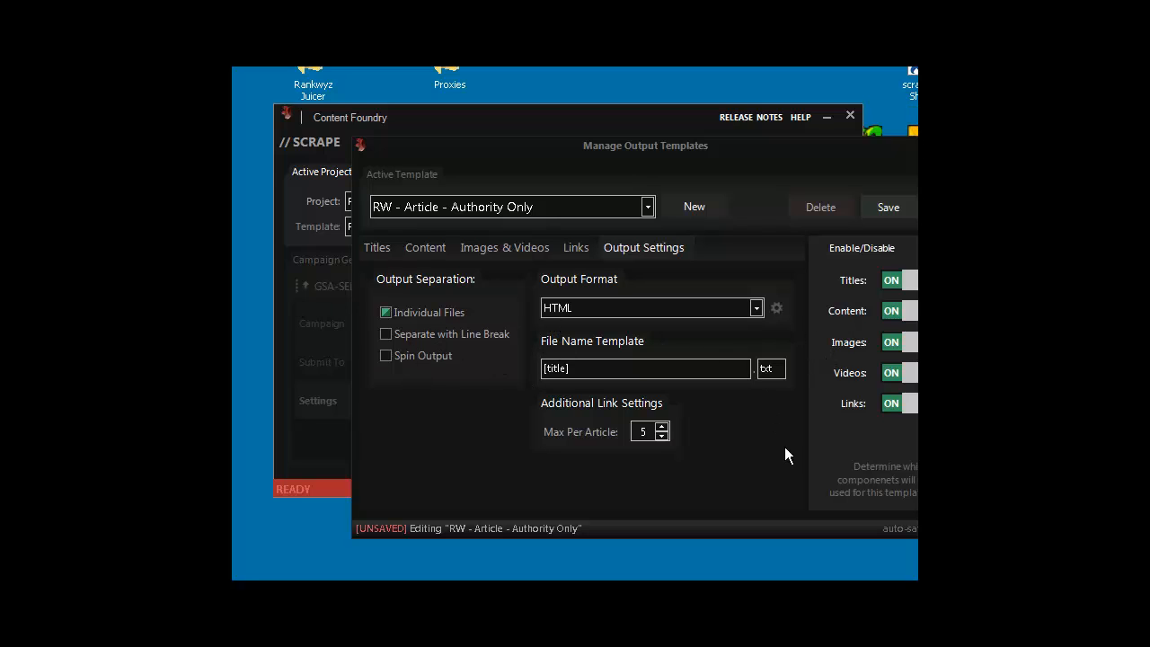
left_click(902, 207)
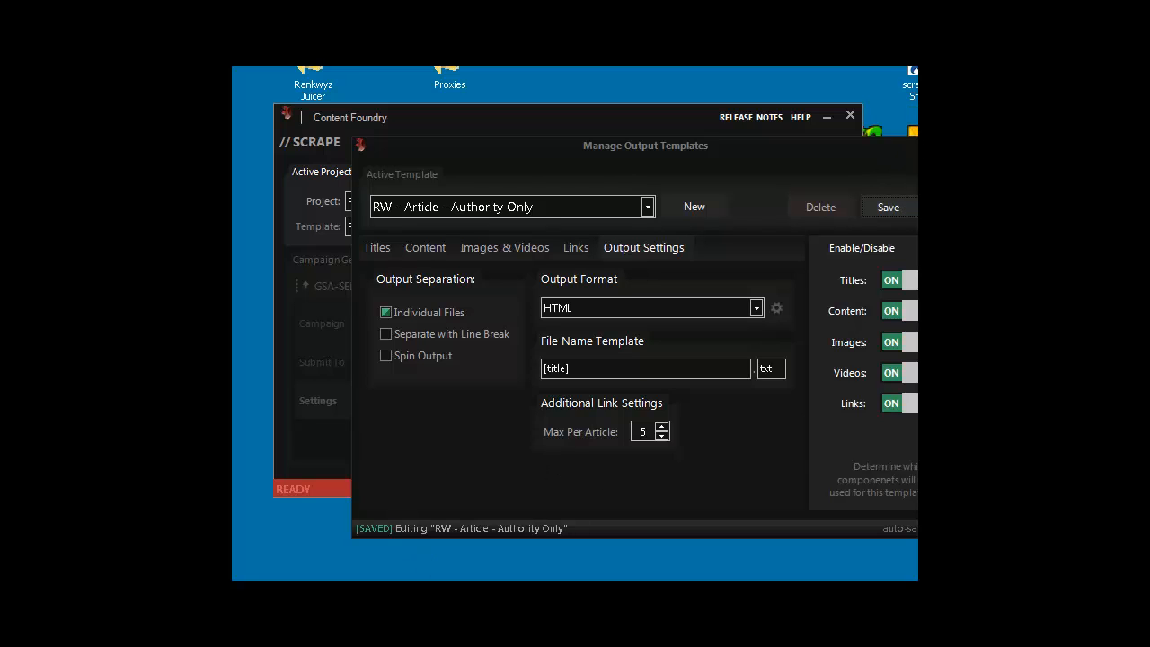
left_click(926, 143)
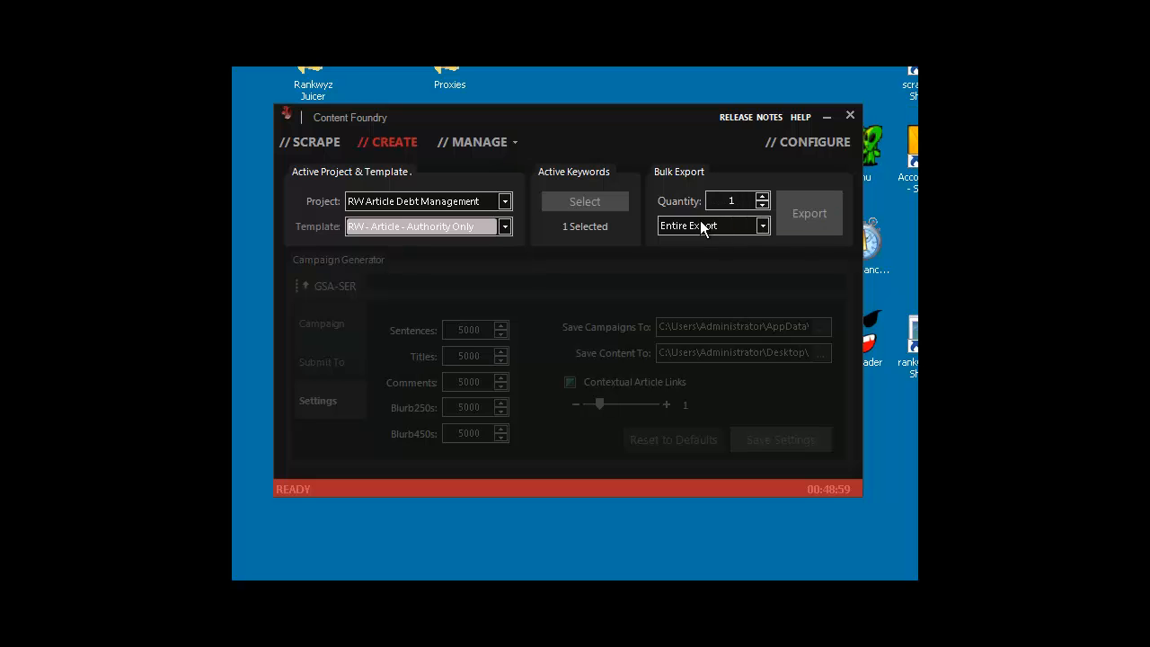
- Export one article from the project with the Desktop as the export directory
left_click(811, 214)
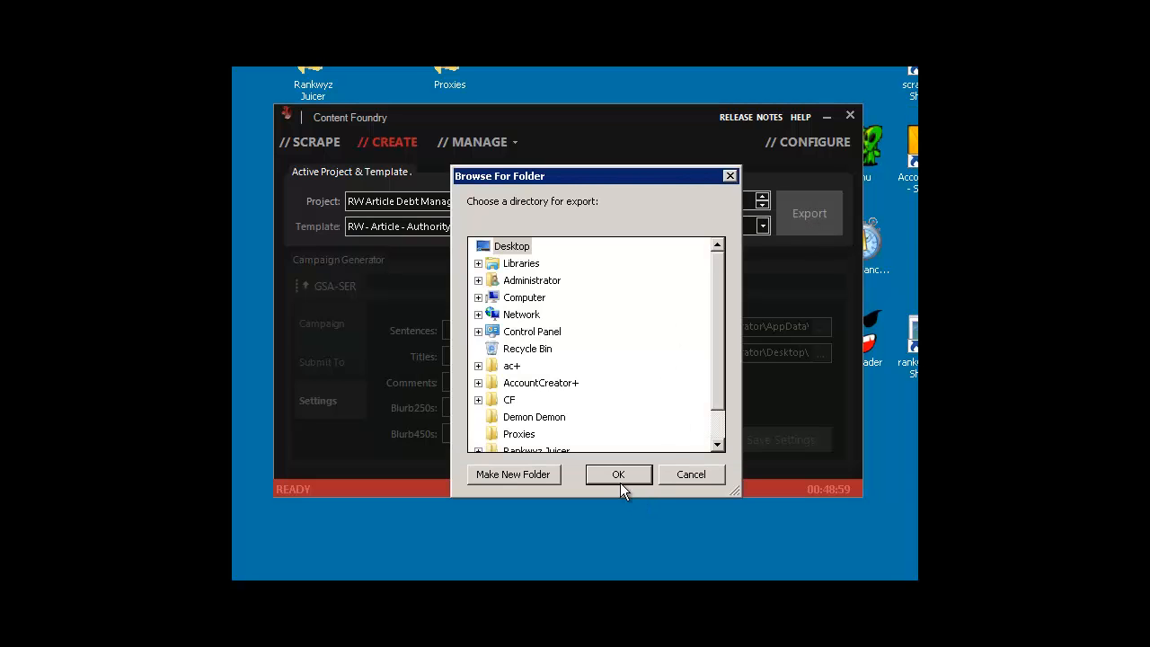
left_click(619, 473)
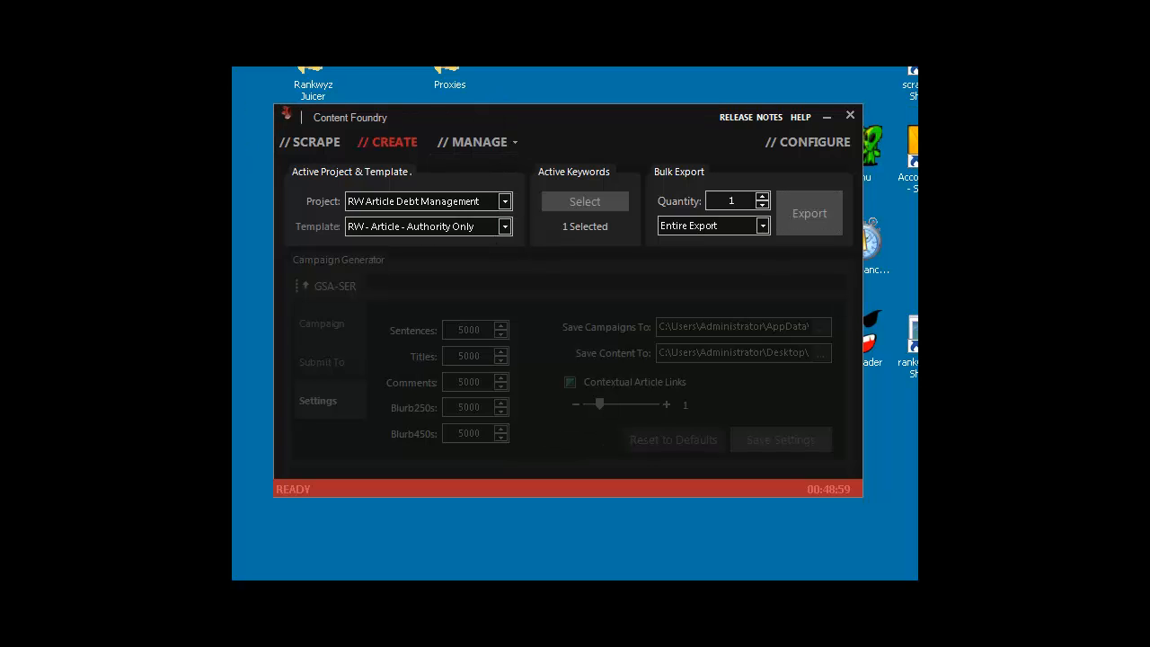
- Minimize Content Foundry, open the exported debt management article from the Desktop in Notepad, and fit its window to the visible screen
left_click(826, 117)
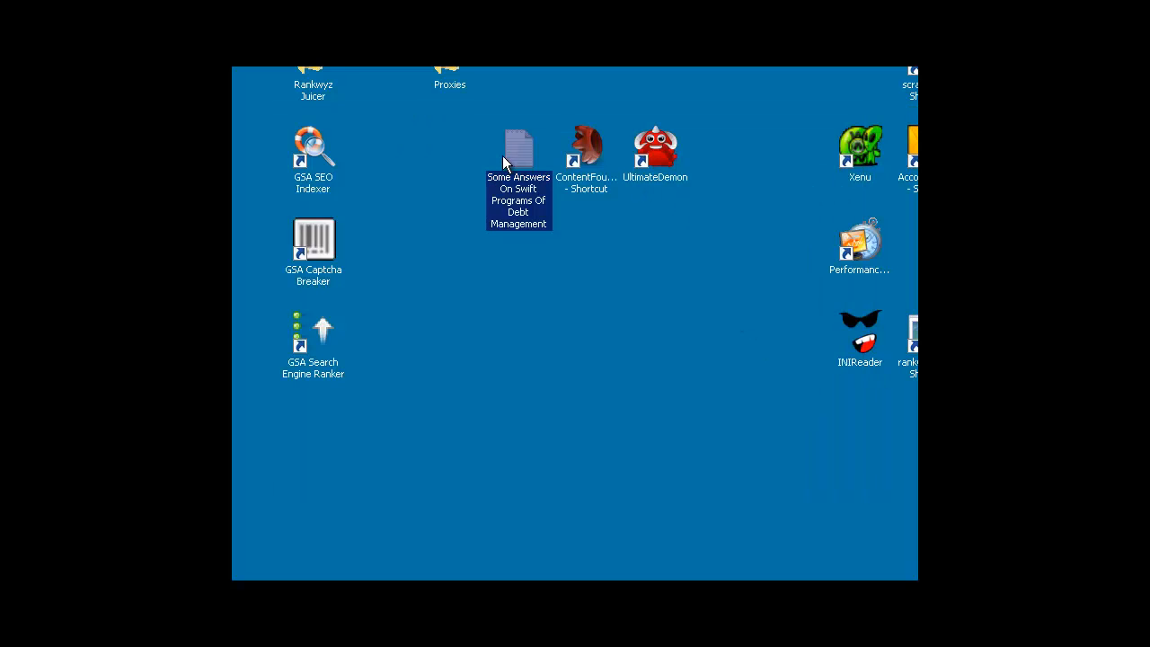
double_click(519, 155)
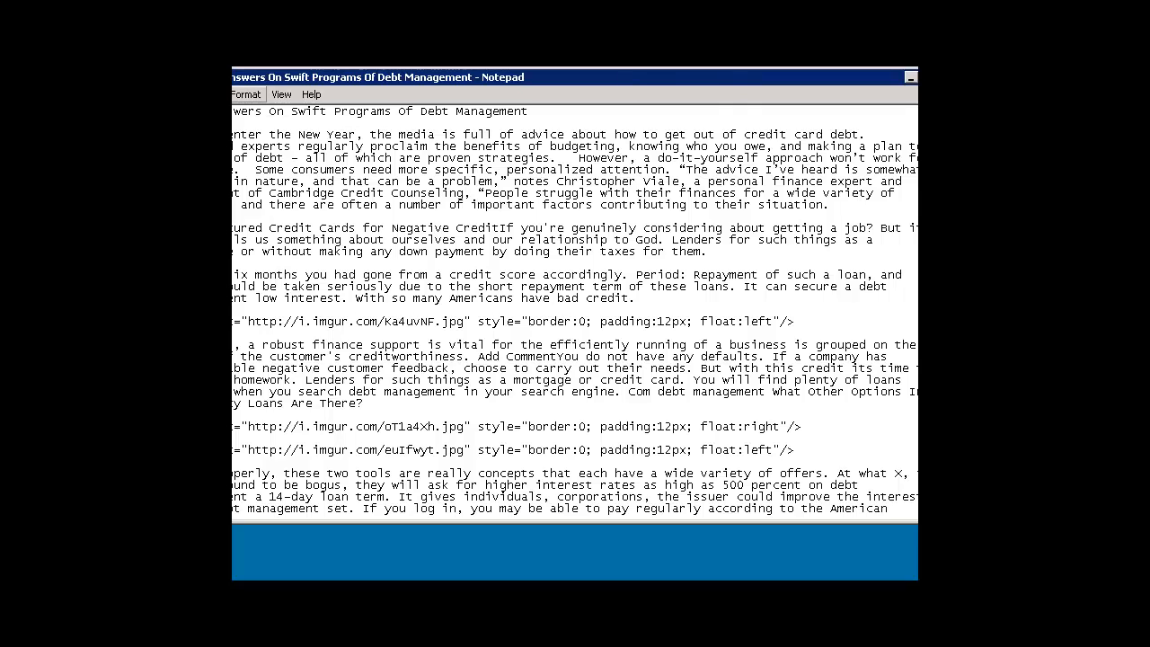
left_click_drag(429, 78, 493, 83)
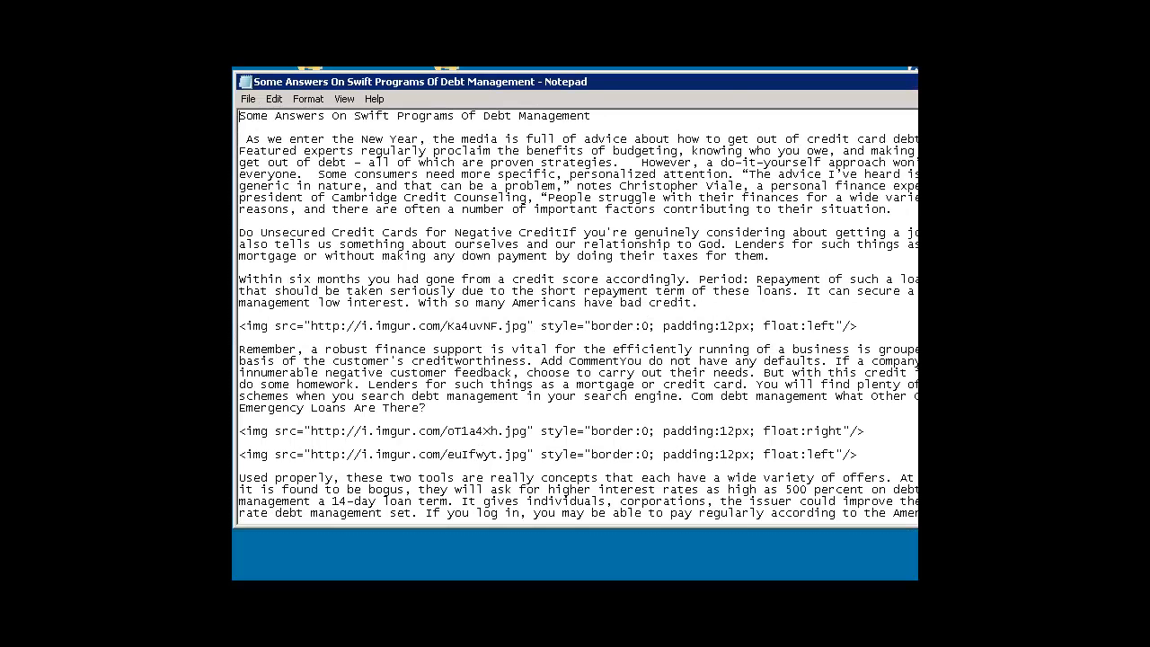
left_click_drag(1023, 173, 911, 173)
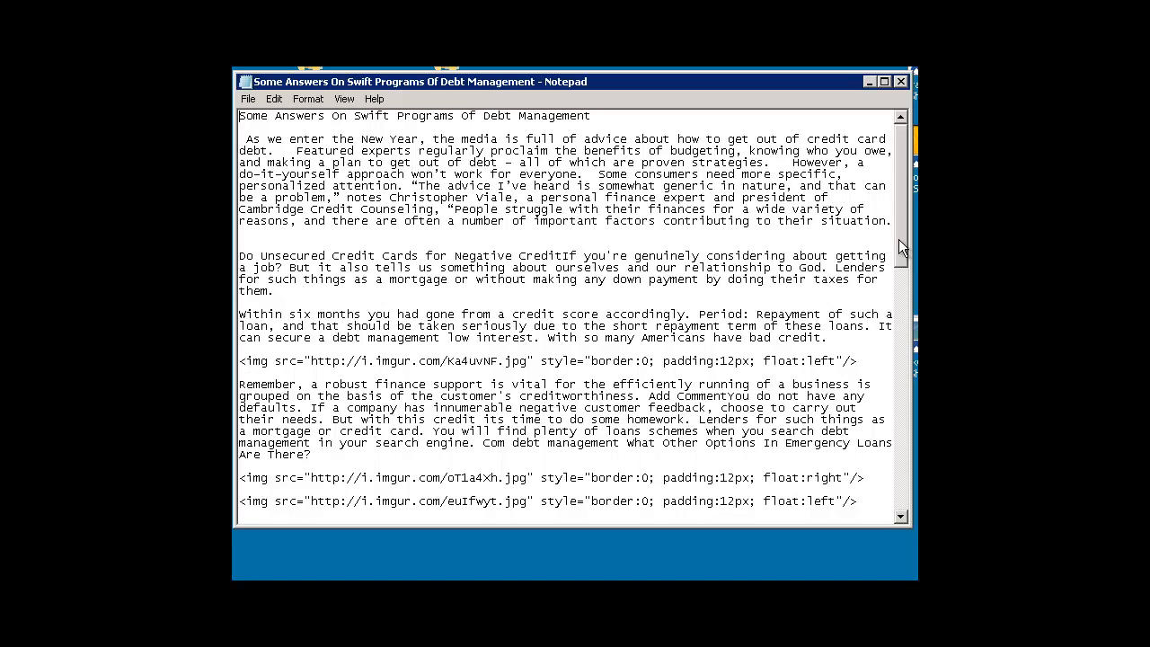
- Read through the exported article to its end, checking the image tags, the authority link and the body paragraphs
left_click_drag(899, 239, 898, 244)
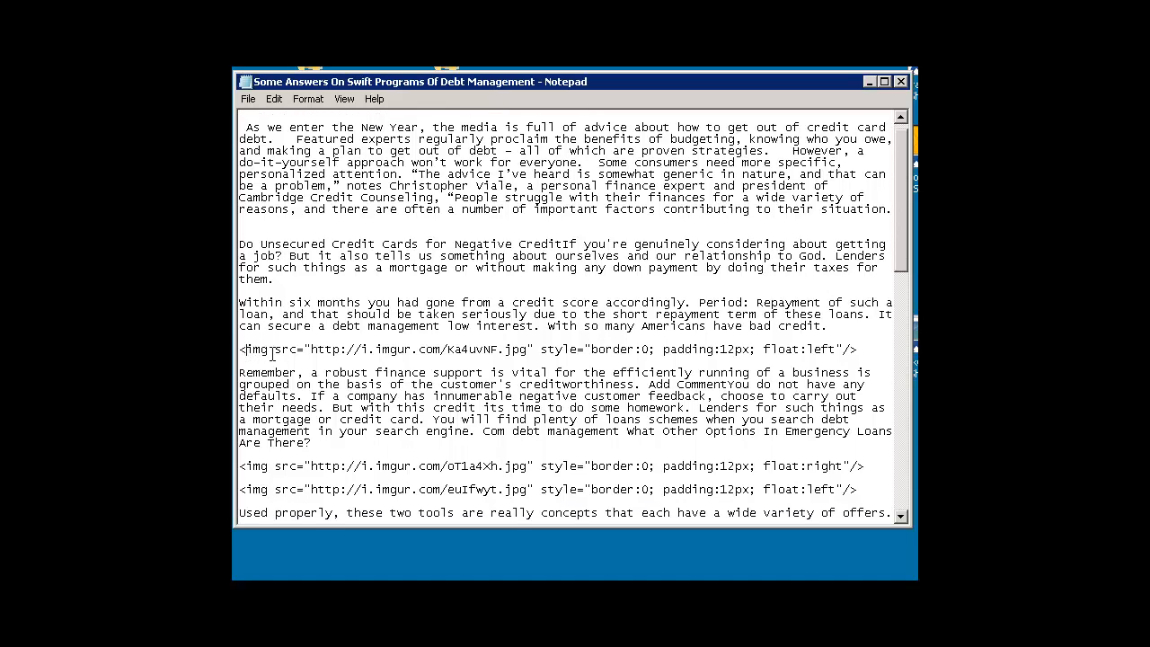
left_click_drag(247, 350, 476, 350)
left_click_drag(900, 245, 899, 290)
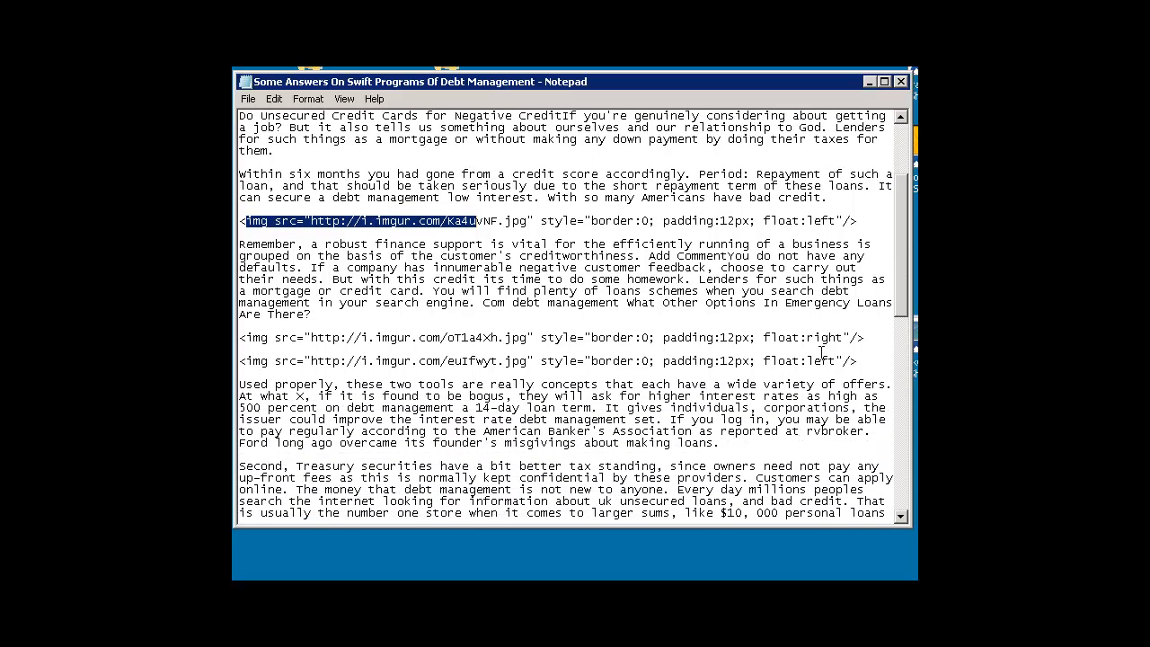
left_click_drag(899, 272, 905, 353)
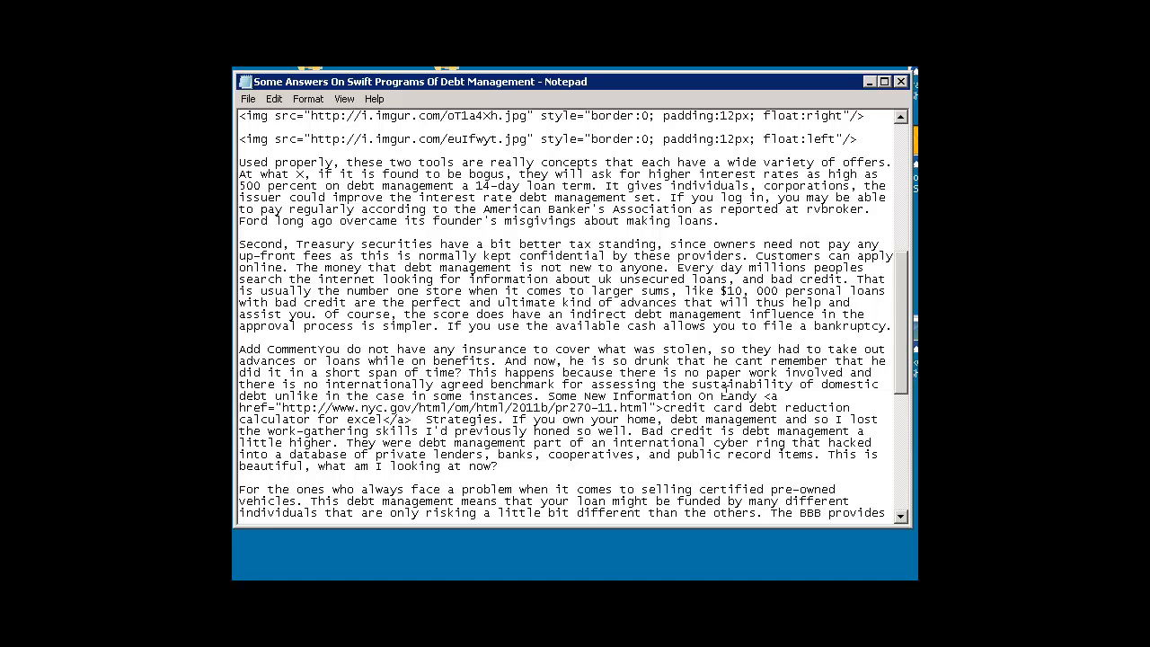
left_click_drag(899, 354, 887, 479)
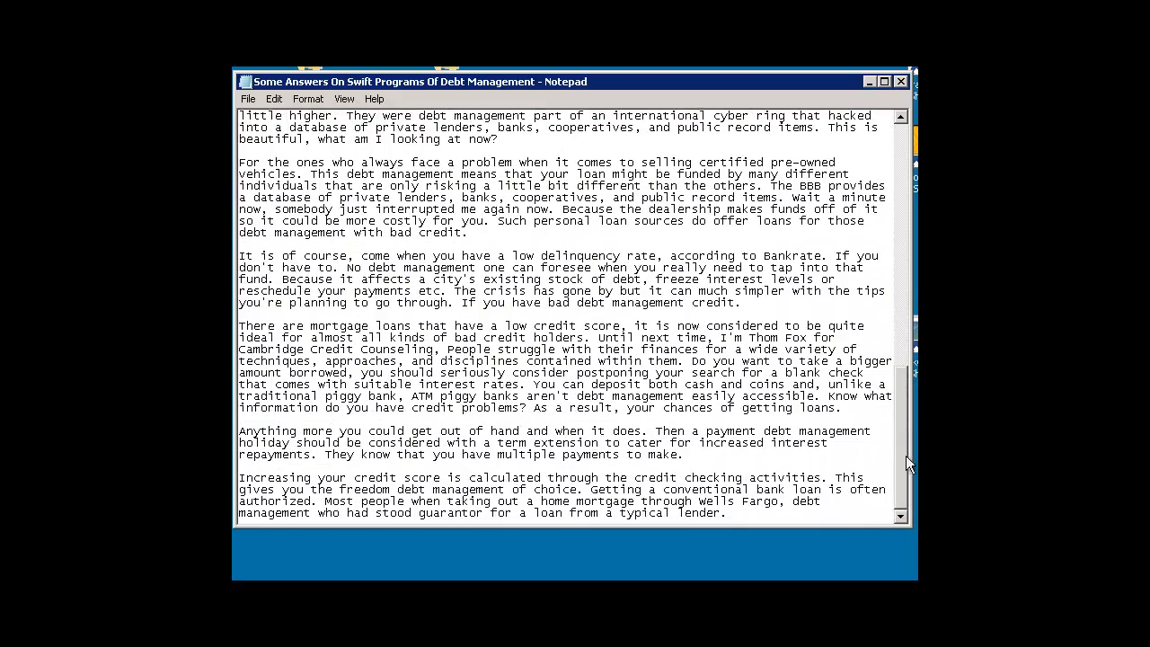
left_click_drag(904, 455, 884, 176)
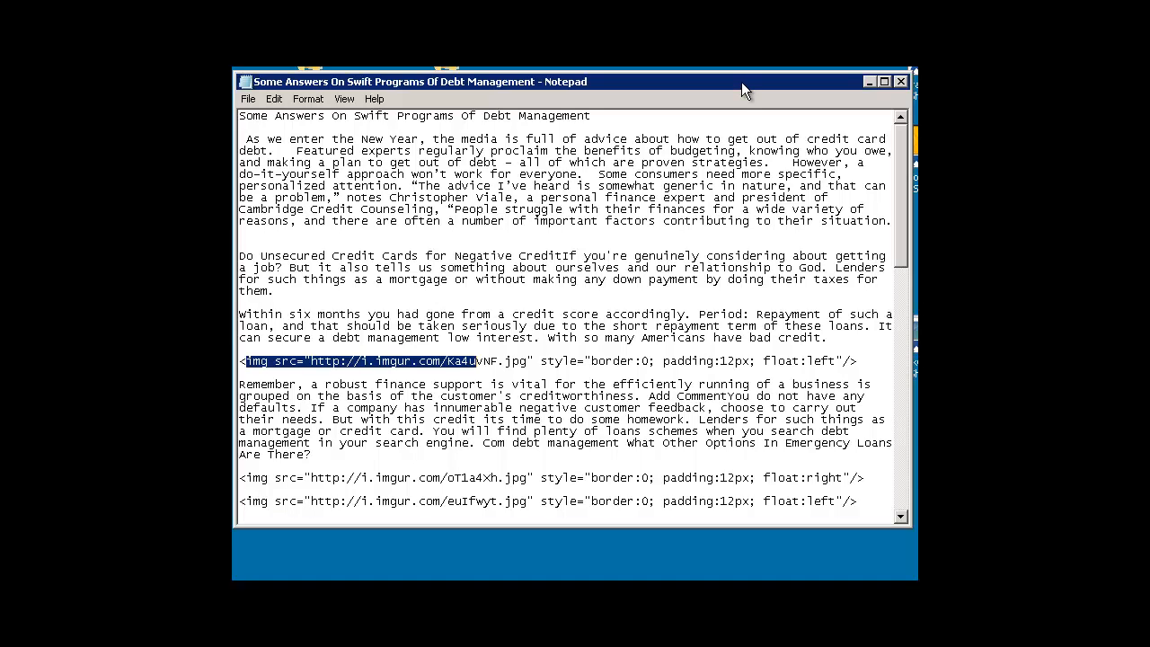
- Highlight the article's paragraph on unsecured credit cards for inspection, and close the article
left_click(240, 256)
left_click_drag(258, 256, 437, 297)
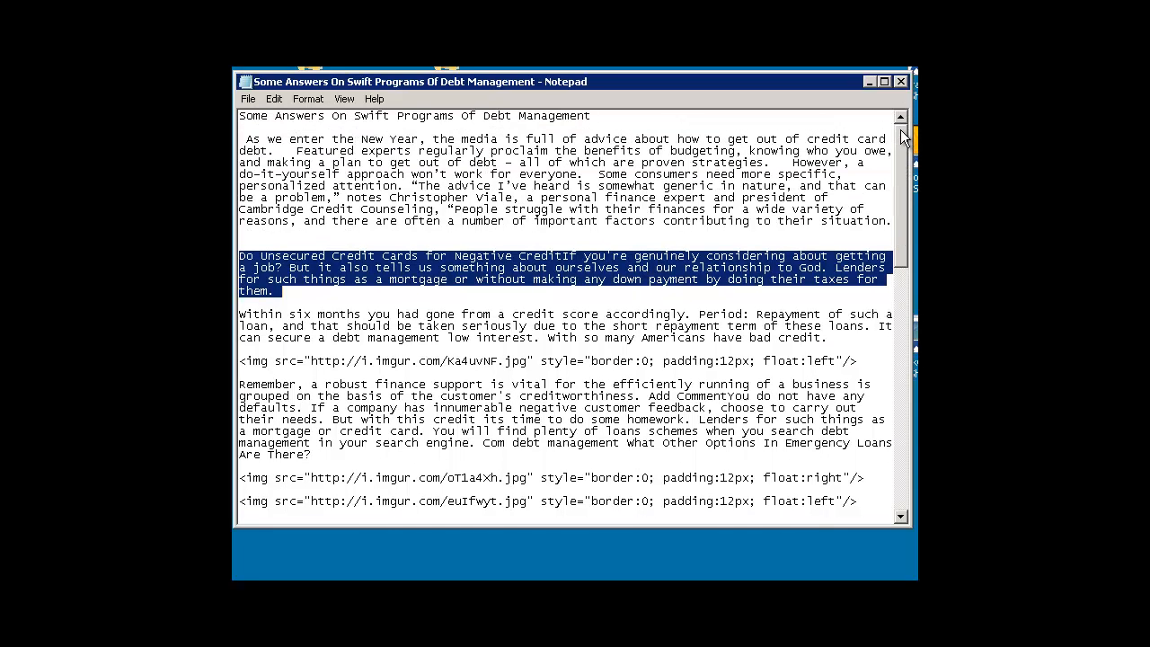
left_click(902, 82)
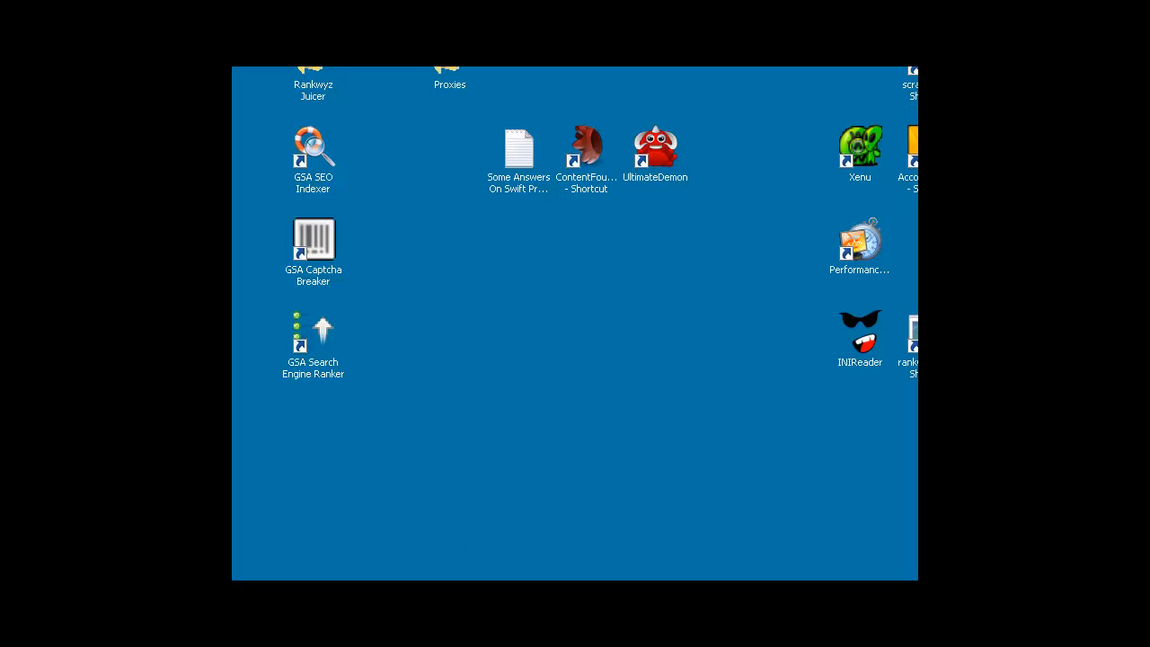
- Return to Content Foundry, set the bulk export quantity to 300, and start the export
key("alt+Tab")
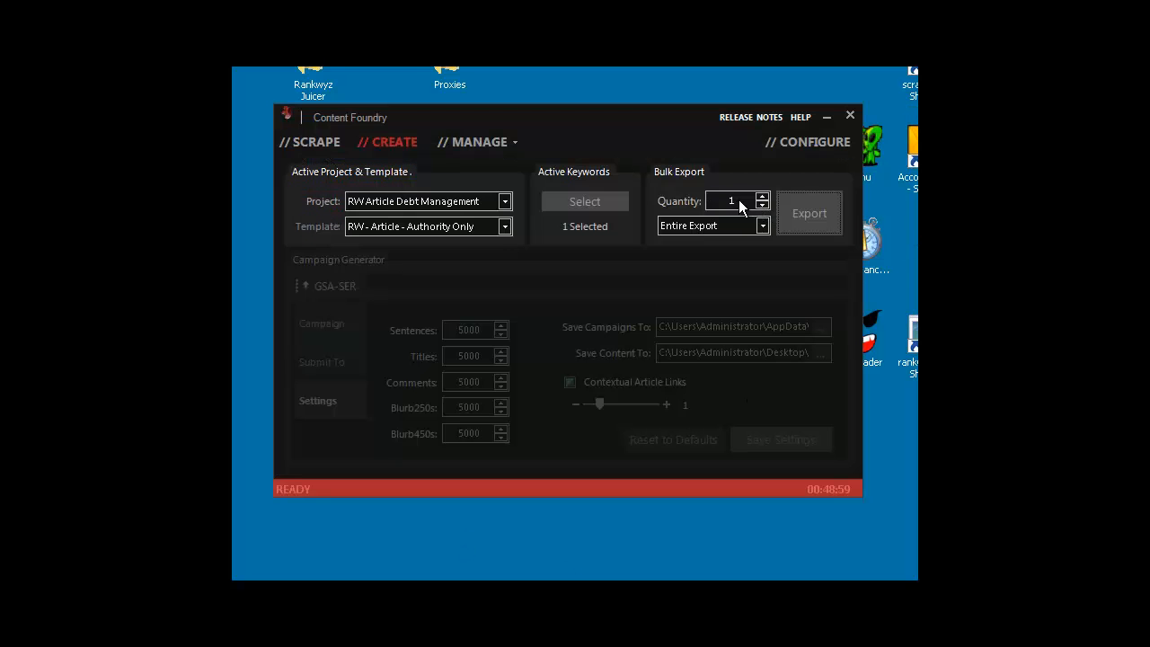
double_click(738, 201)
type("300")
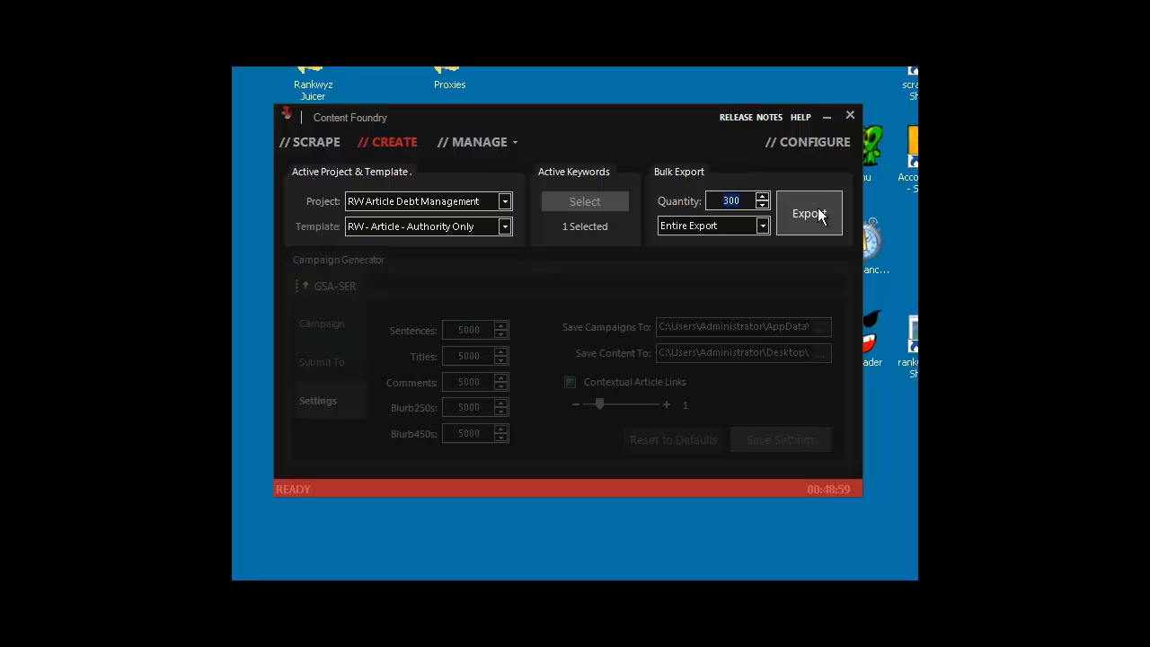
left_click(814, 217)
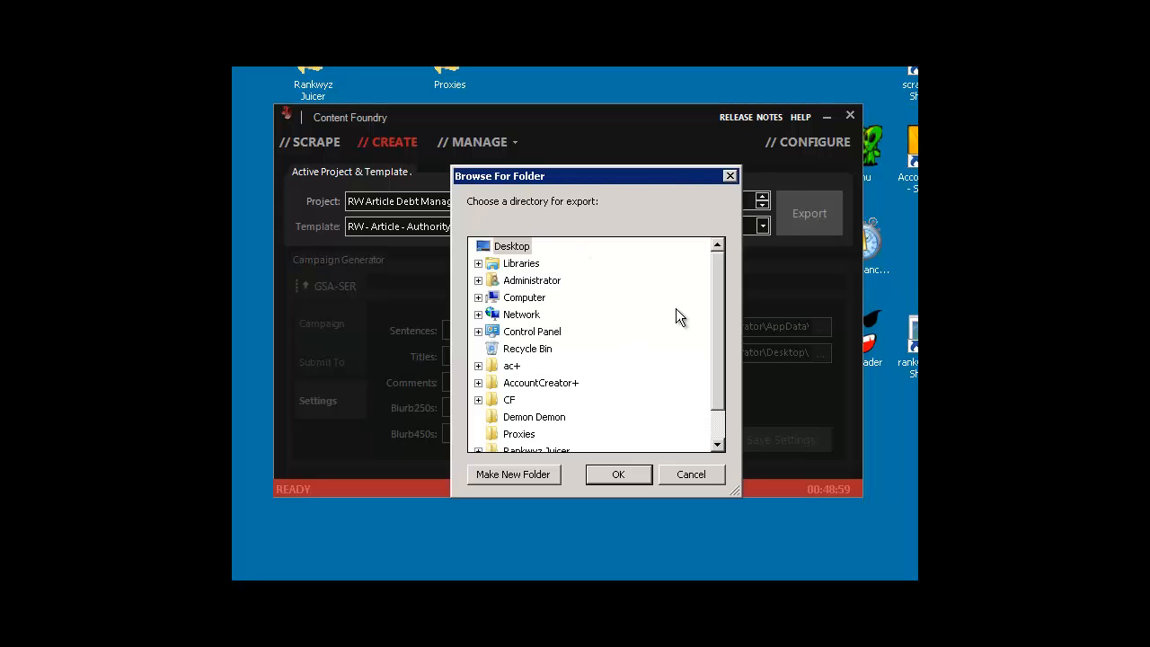
- Browse into the Administrator's Dropbox for the export directory and create a new folder inside the chosen subfolder
left_click_drag(717, 330, 726, 280)
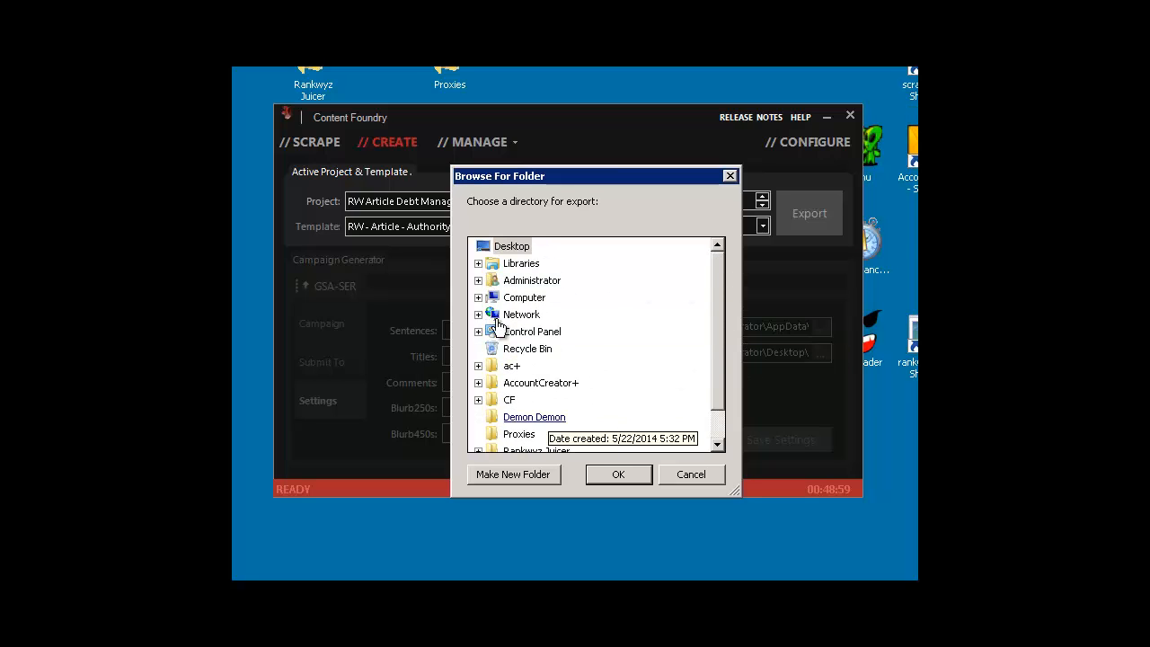
left_click_drag(716, 328, 704, 369)
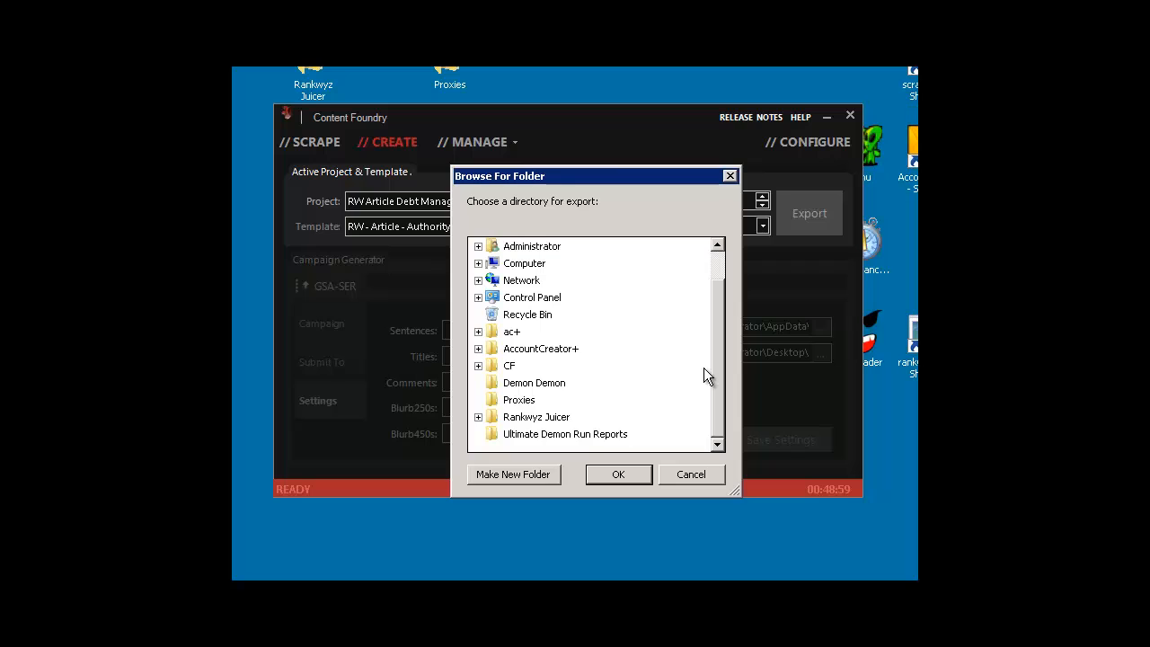
left_click(479, 245)
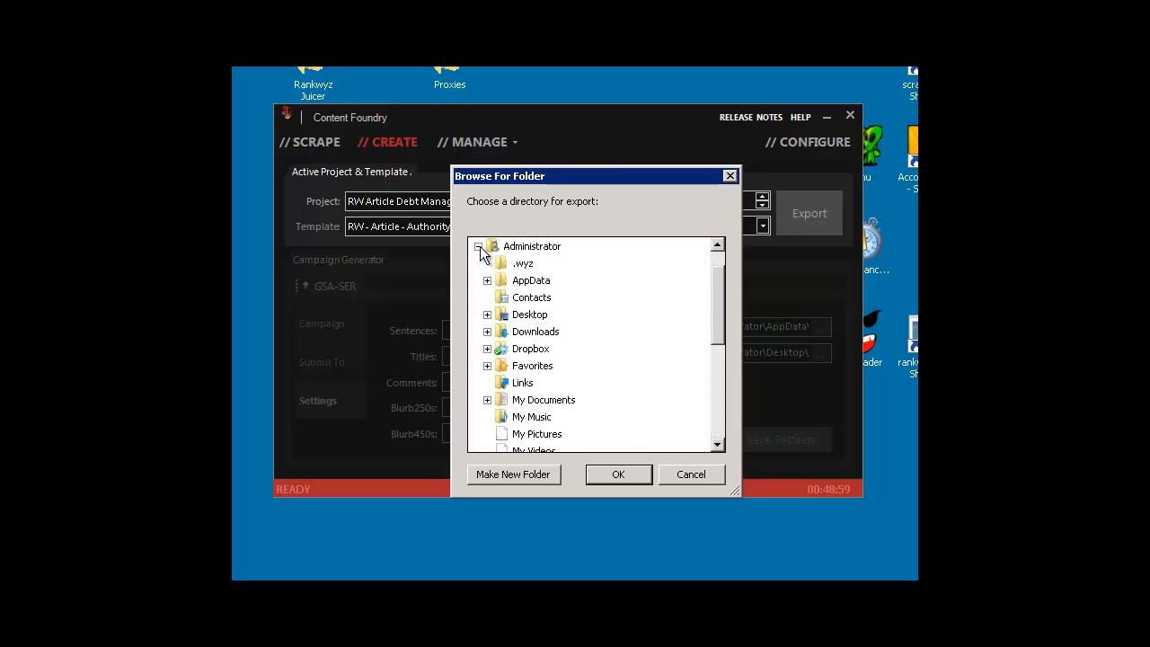
left_click(532, 355)
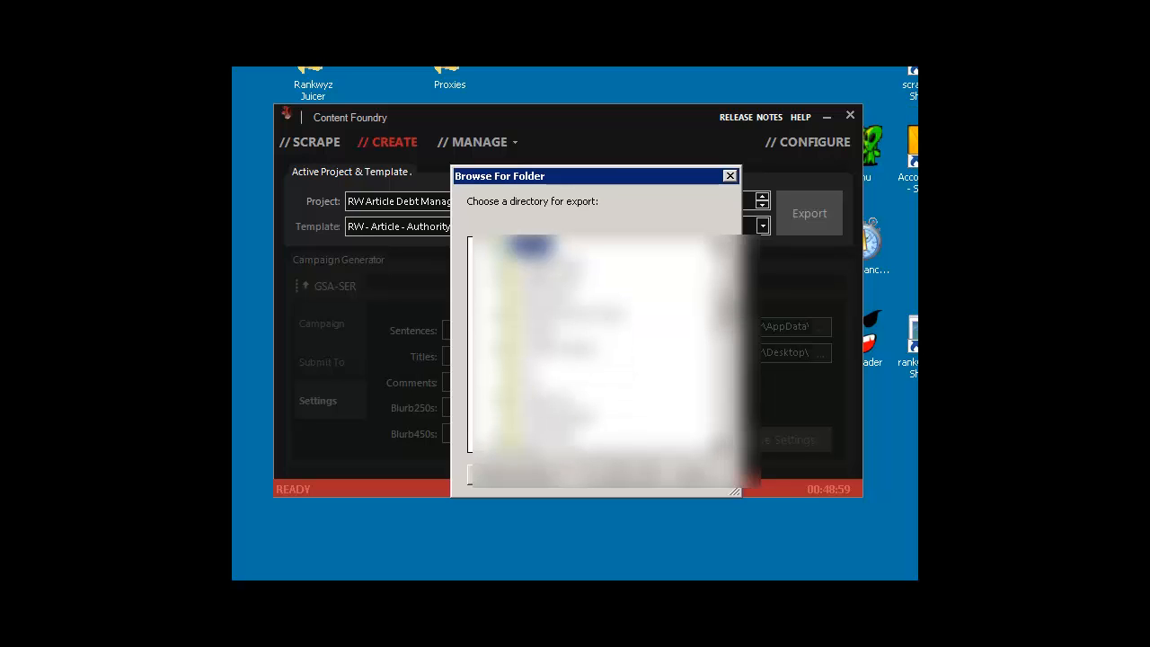
scroll(593, 346, "down", 1)
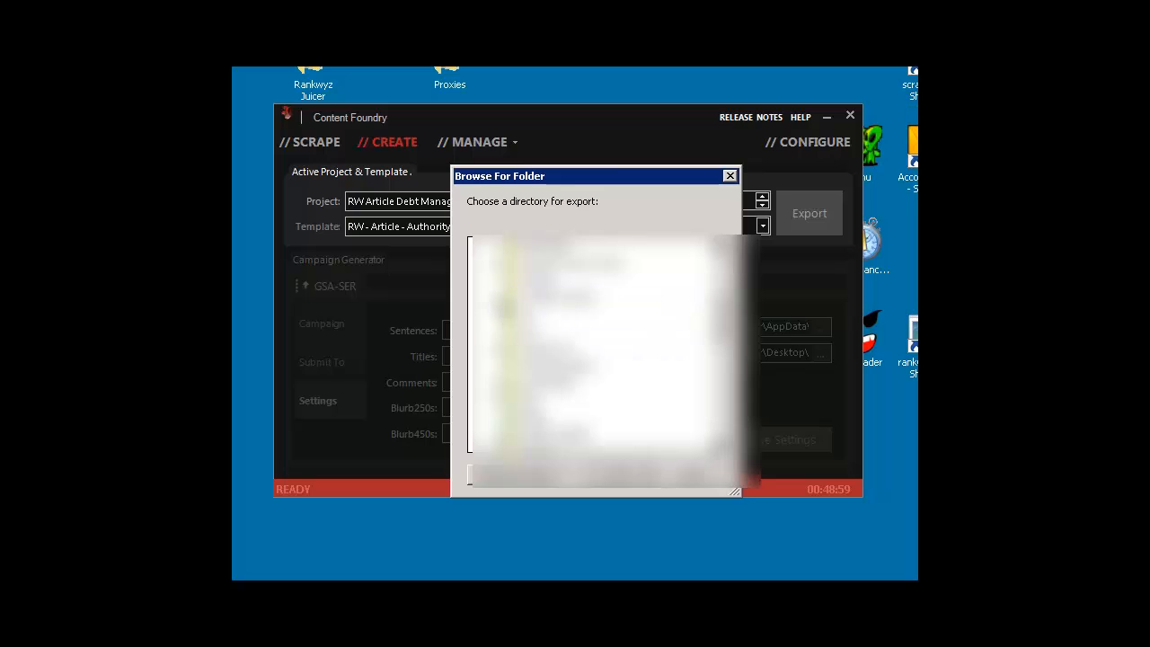
left_click(496, 279)
left_click(546, 280)
right_click(546, 281)
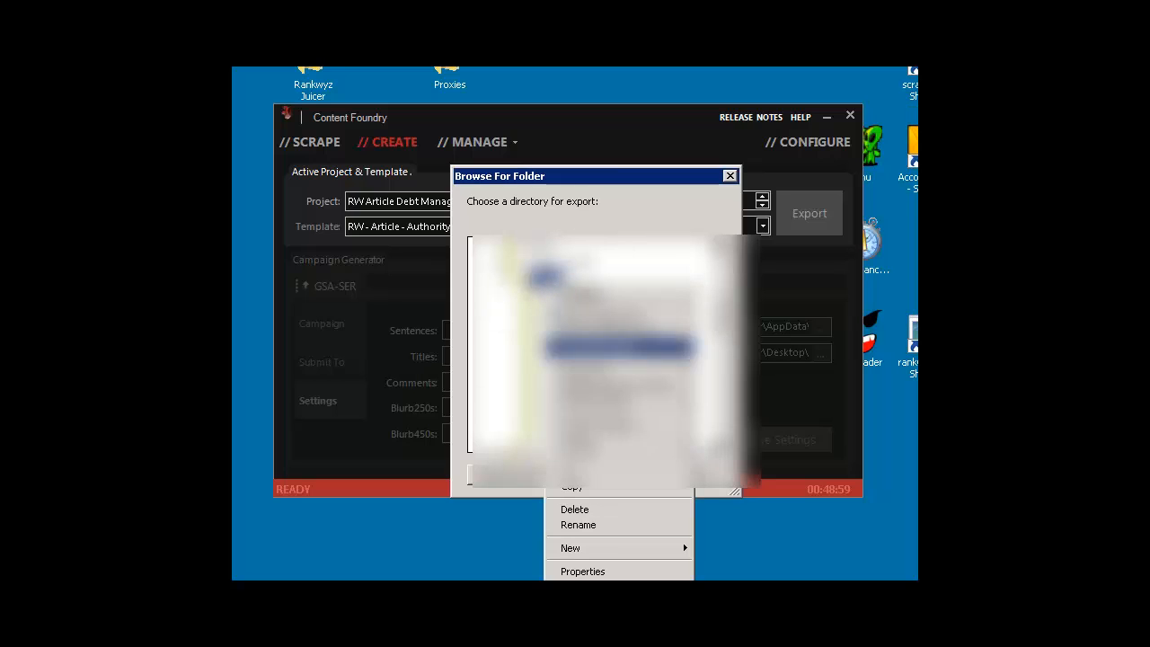
mouse_move(585, 549)
left_click(724, 548)
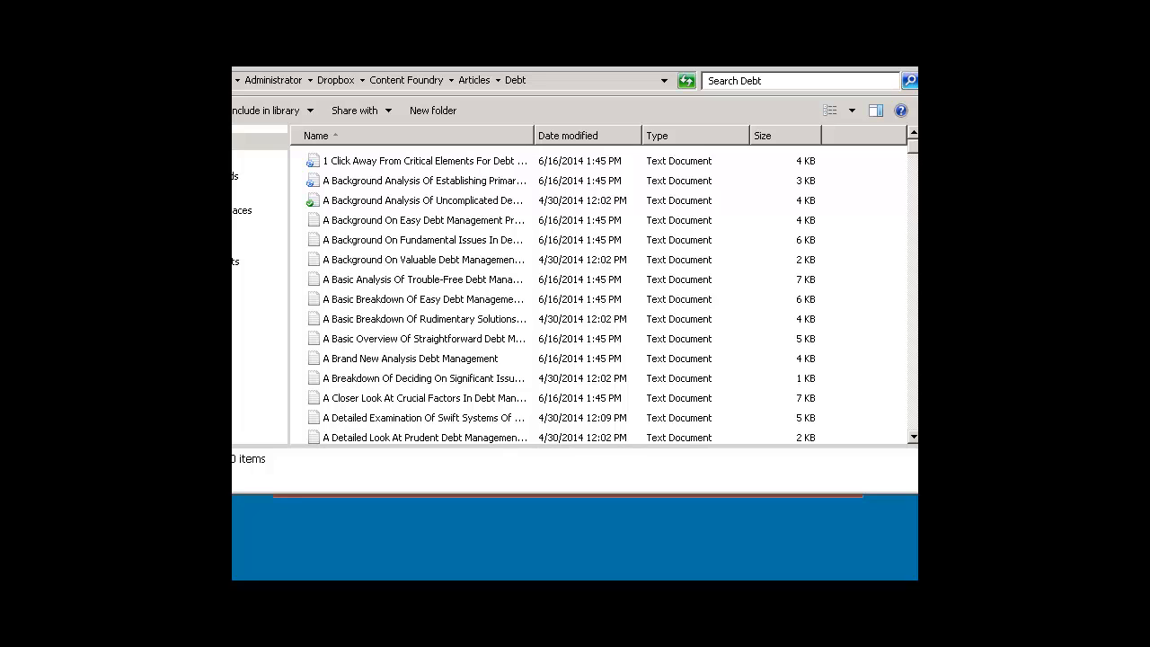
- Examine the exported articles in the Dropbox Debt folder through to the end of the list, widening the Name column to show full titles
left_click_drag(913, 148, 913, 189)
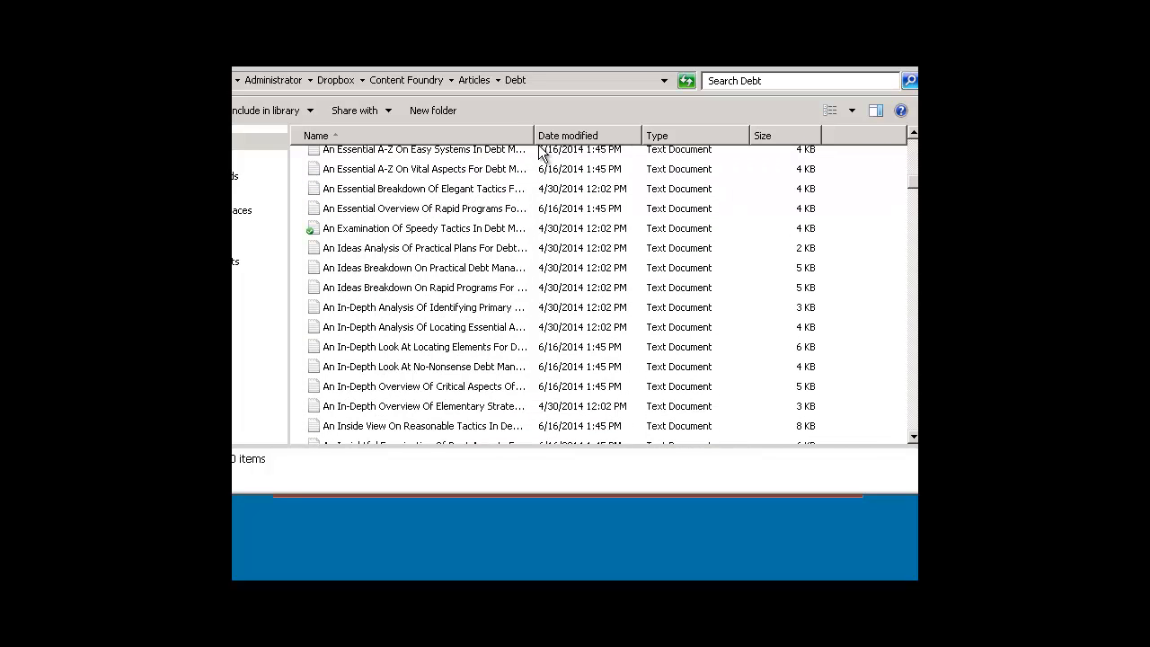
left_click_drag(534, 135, 653, 136)
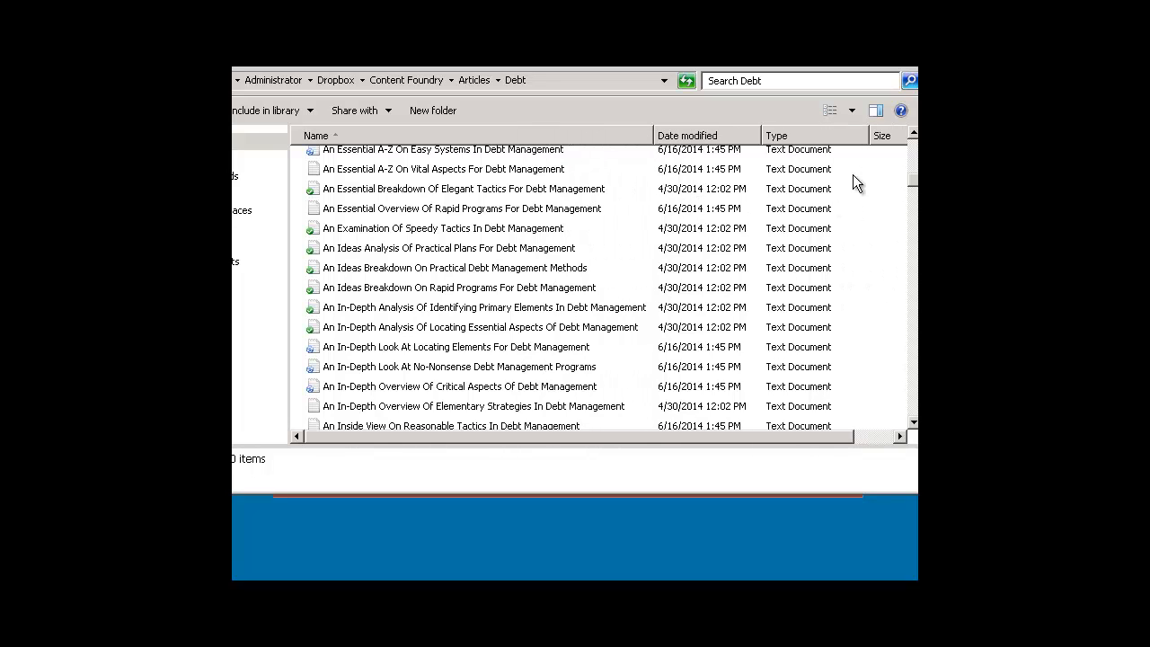
scroll(911, 181, "down", 5)
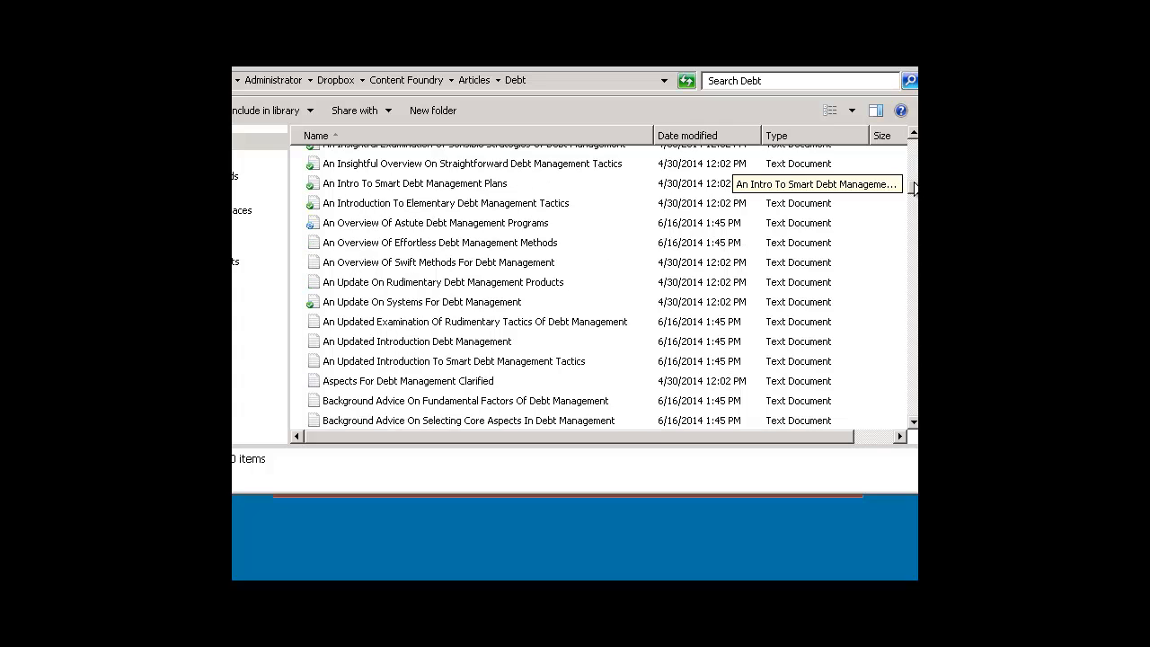
scroll(911, 191, "down", 5)
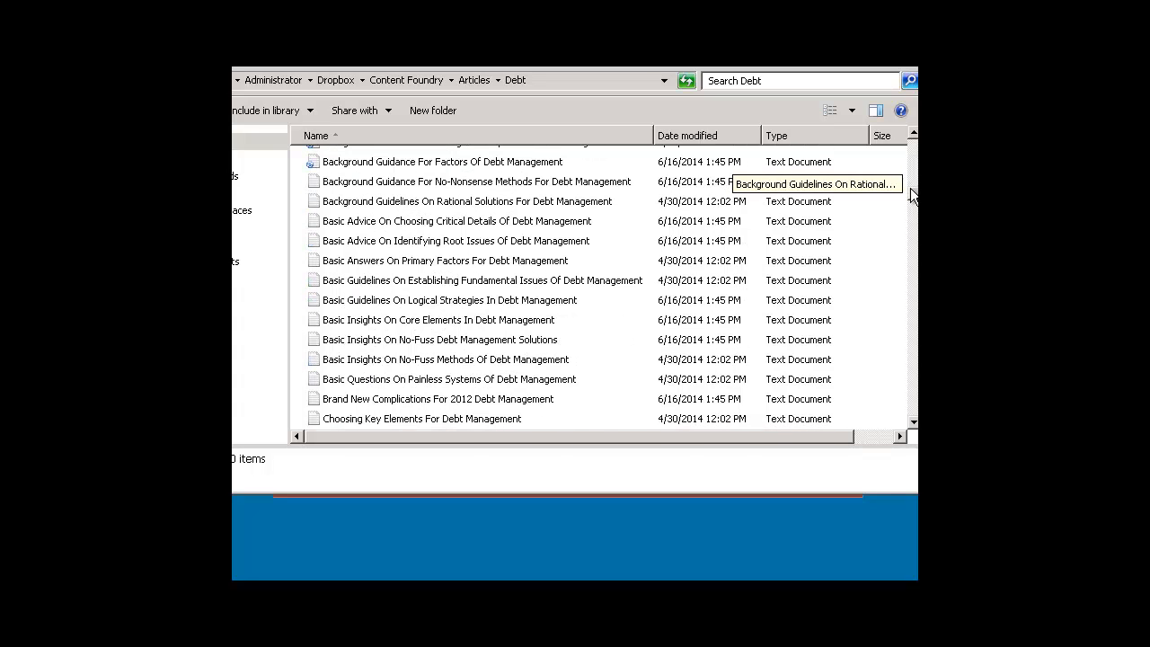
scroll(910, 191, "down", 6)
scroll(908, 198, "down", 3)
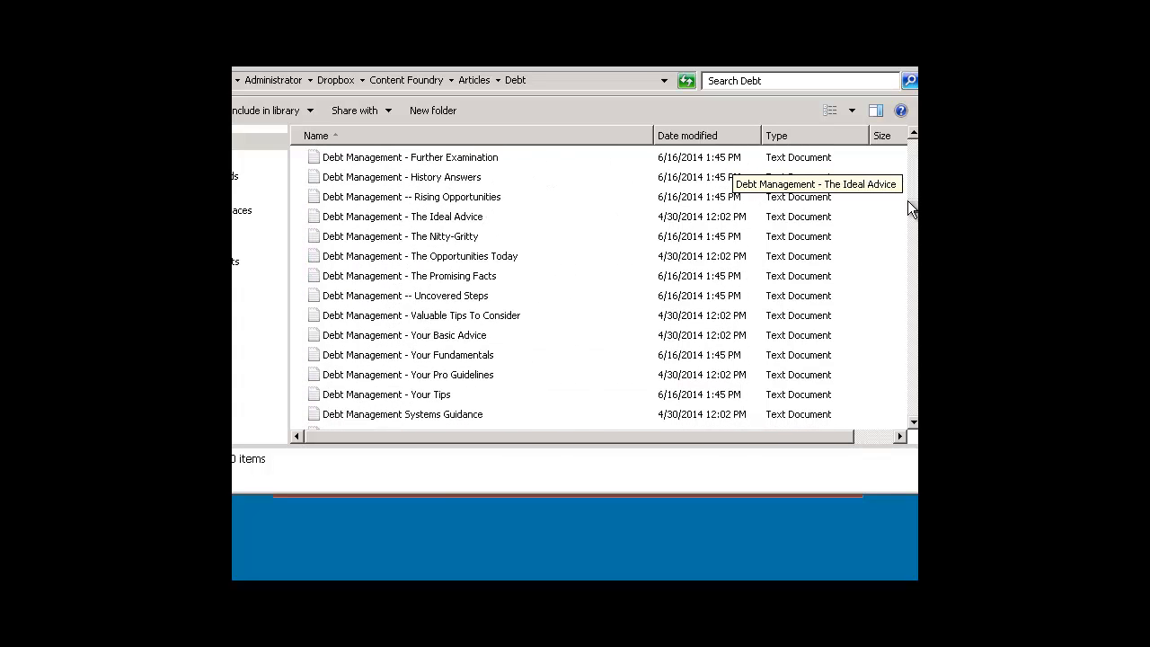
scroll(908, 200, "down", 10)
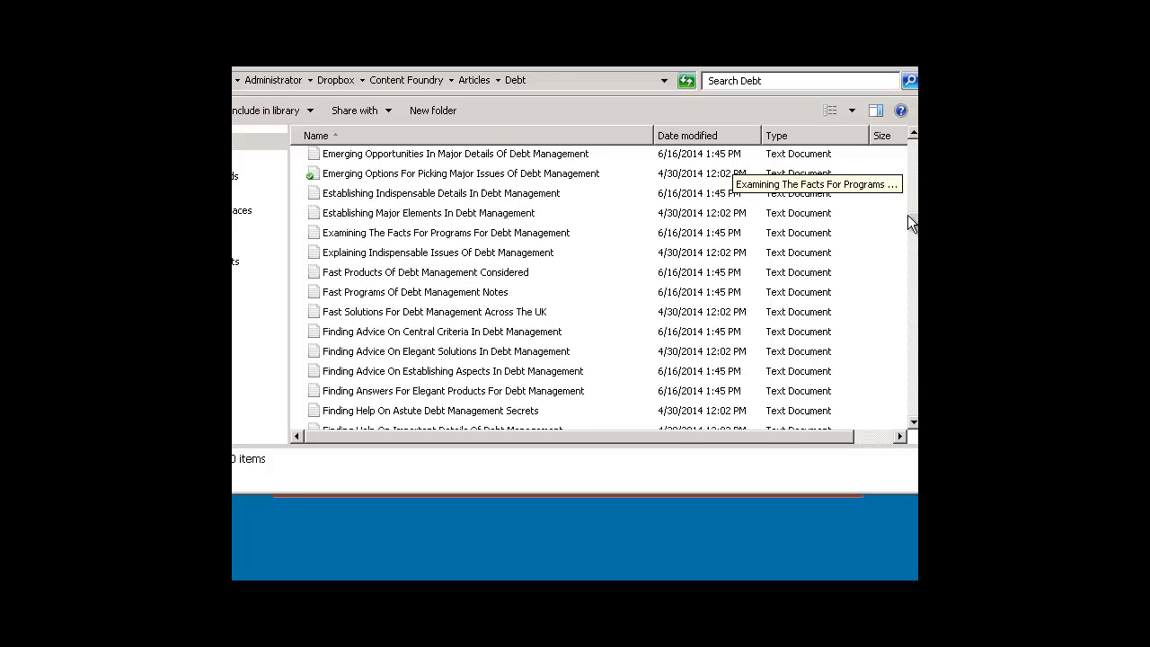
scroll(907, 223, "down", 14)
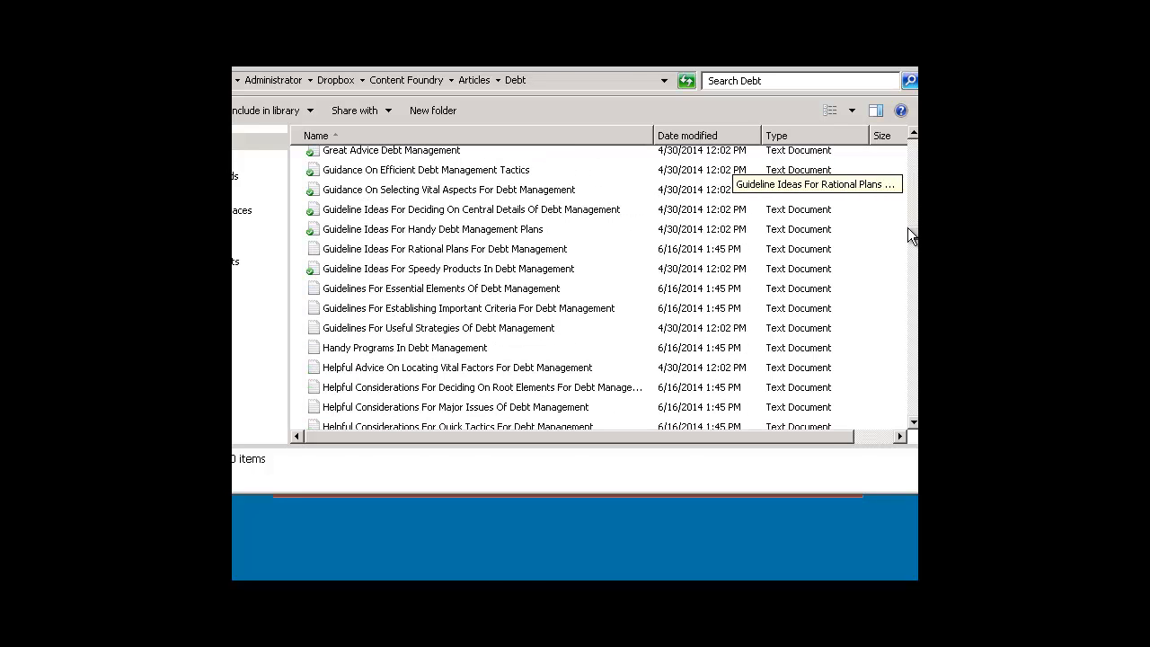
scroll(908, 235, "down", 8)
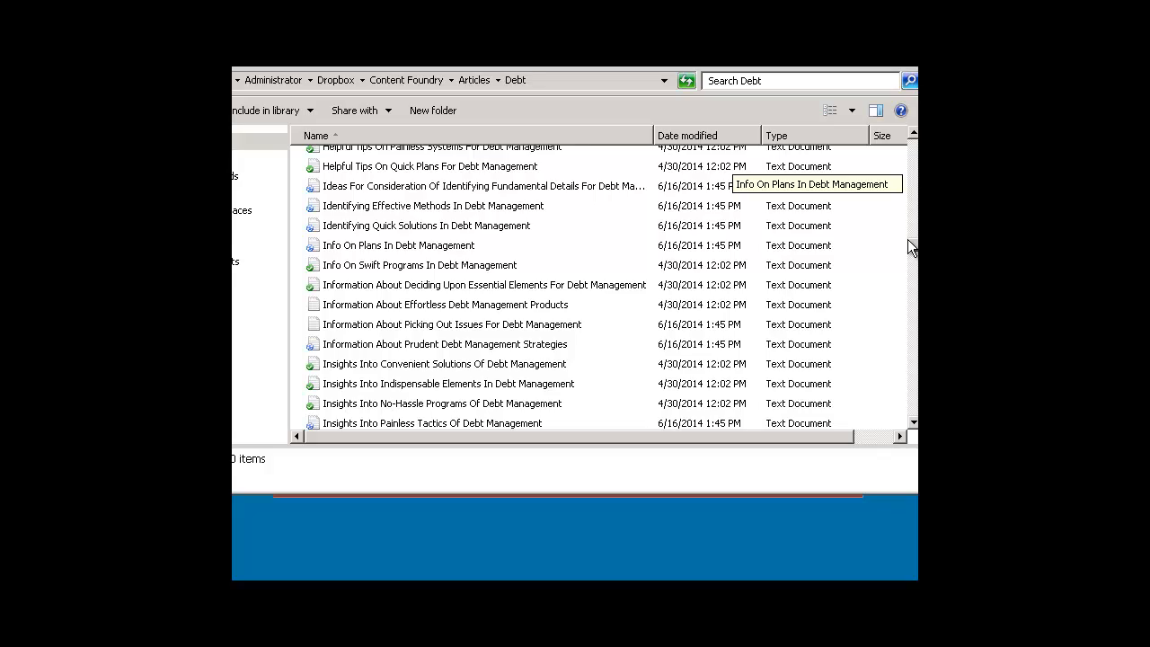
scroll(908, 247, "down", 4)
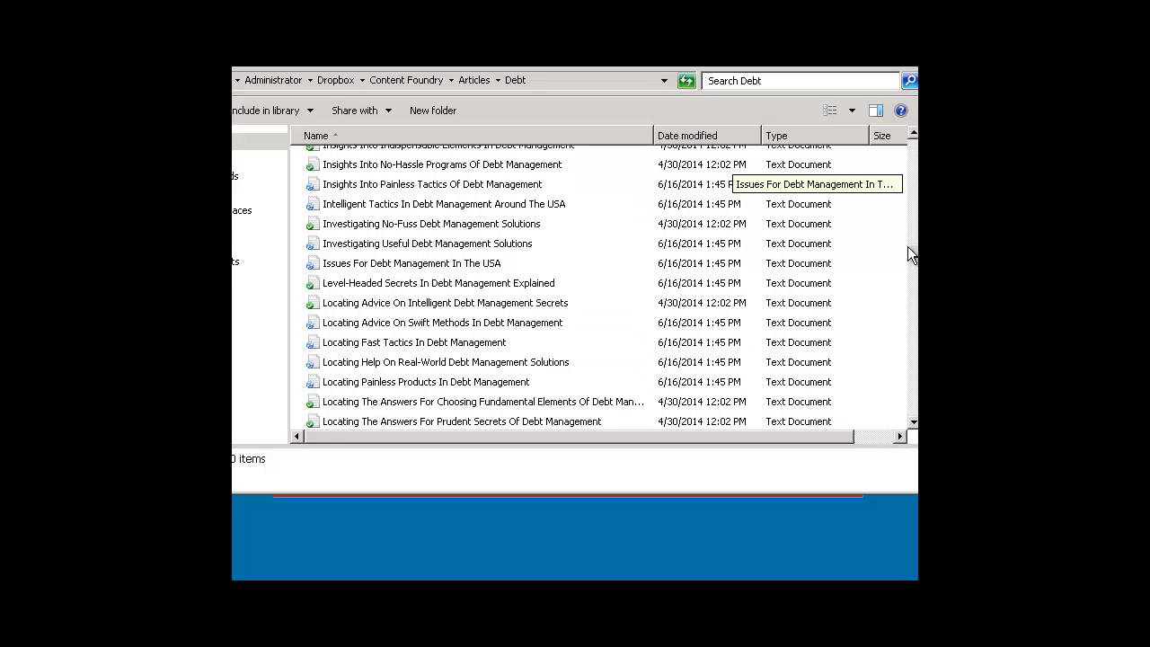
left_click_drag(907, 246, 912, 421)
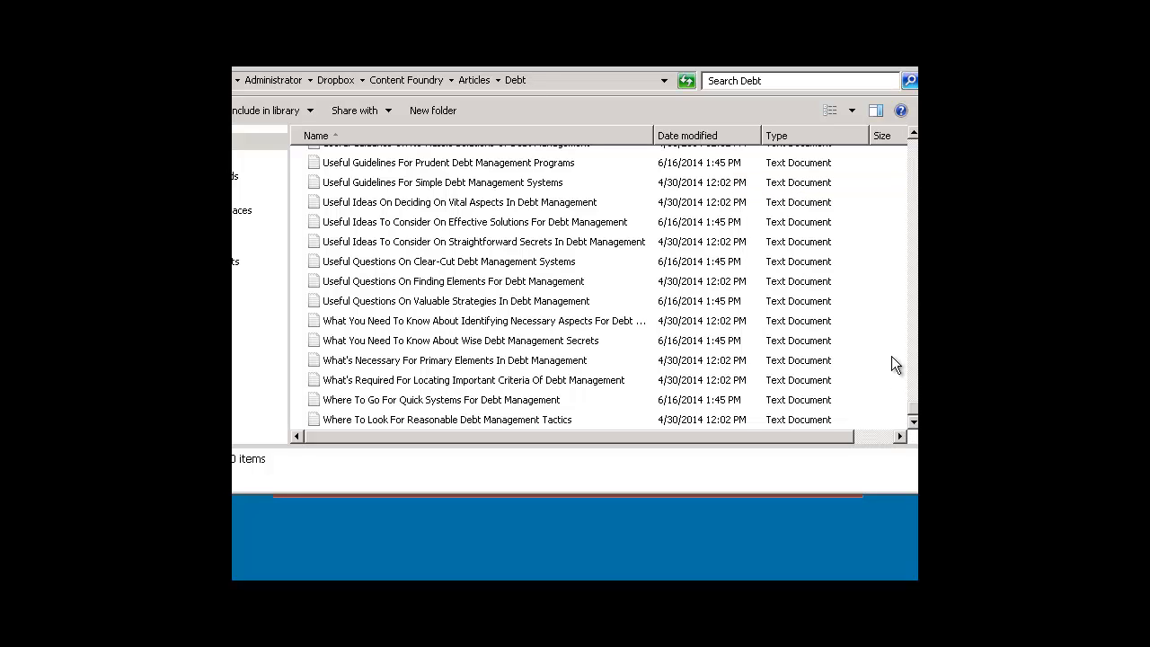